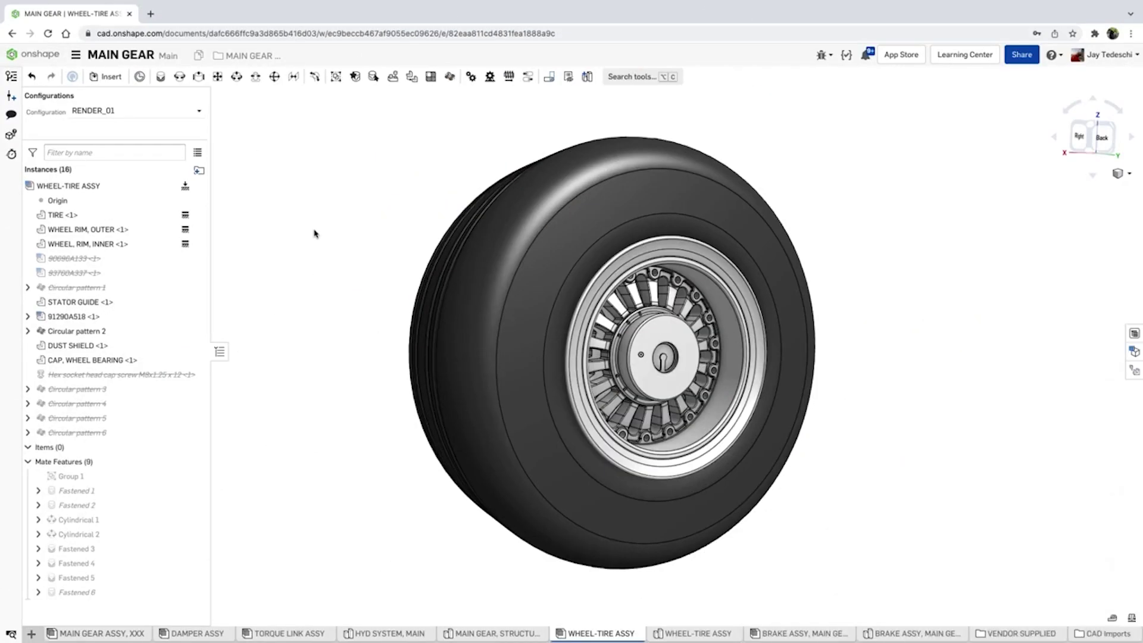
Create a Render Studio and start a new scene from WHEEL-TIRE ASSY in its RENDER_01 configuration.
click(31, 634)
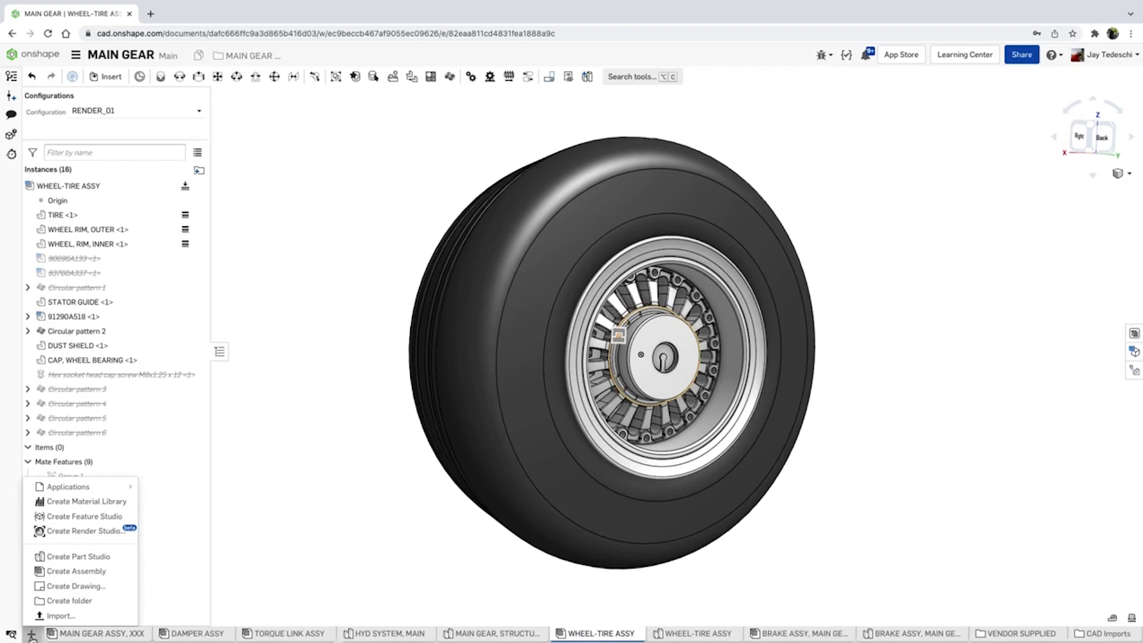
click(67, 533)
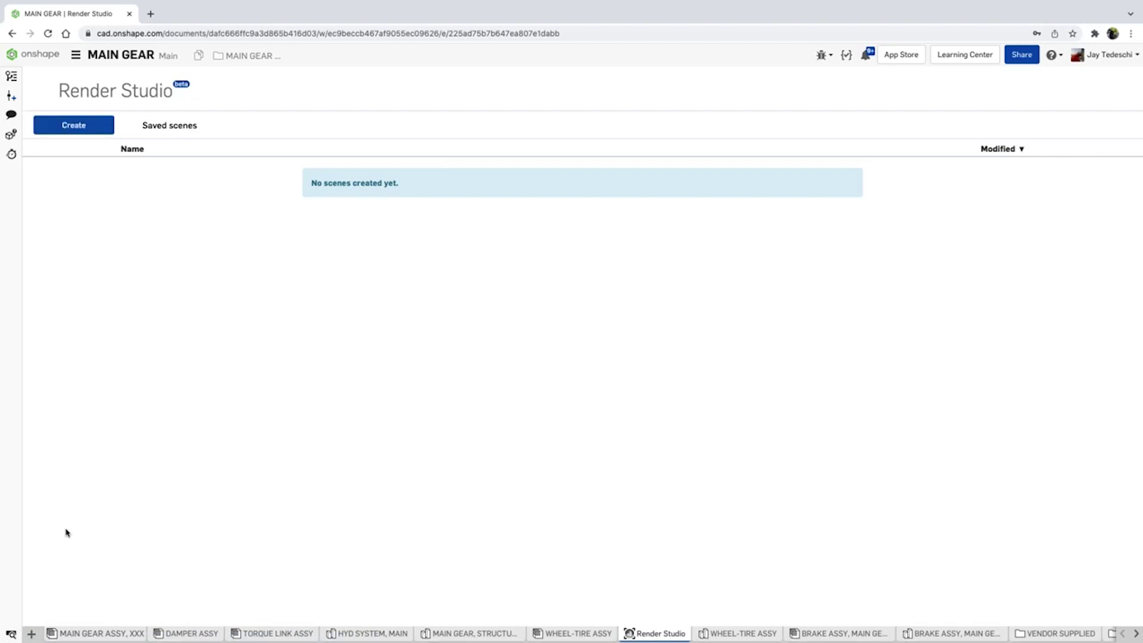
click(73, 127)
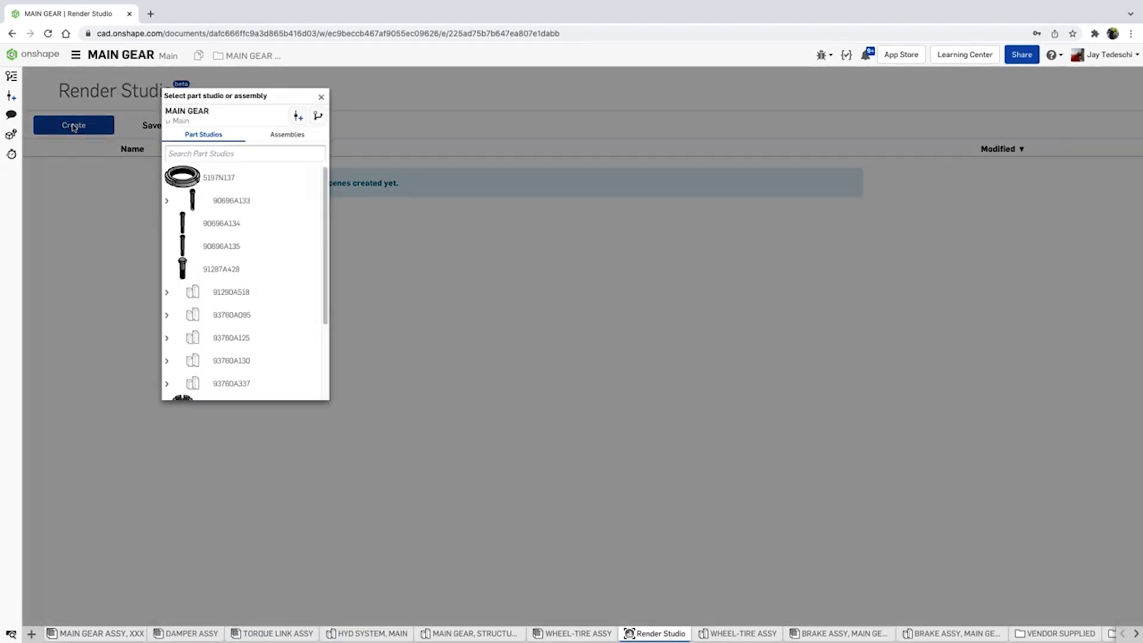
click(287, 136)
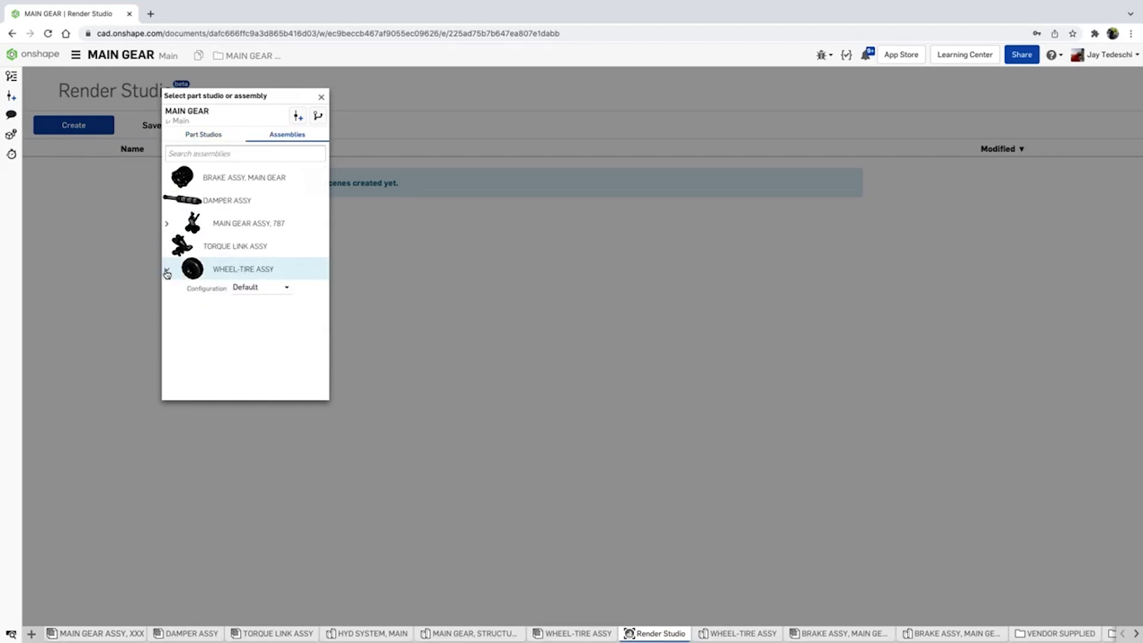
click(286, 289)
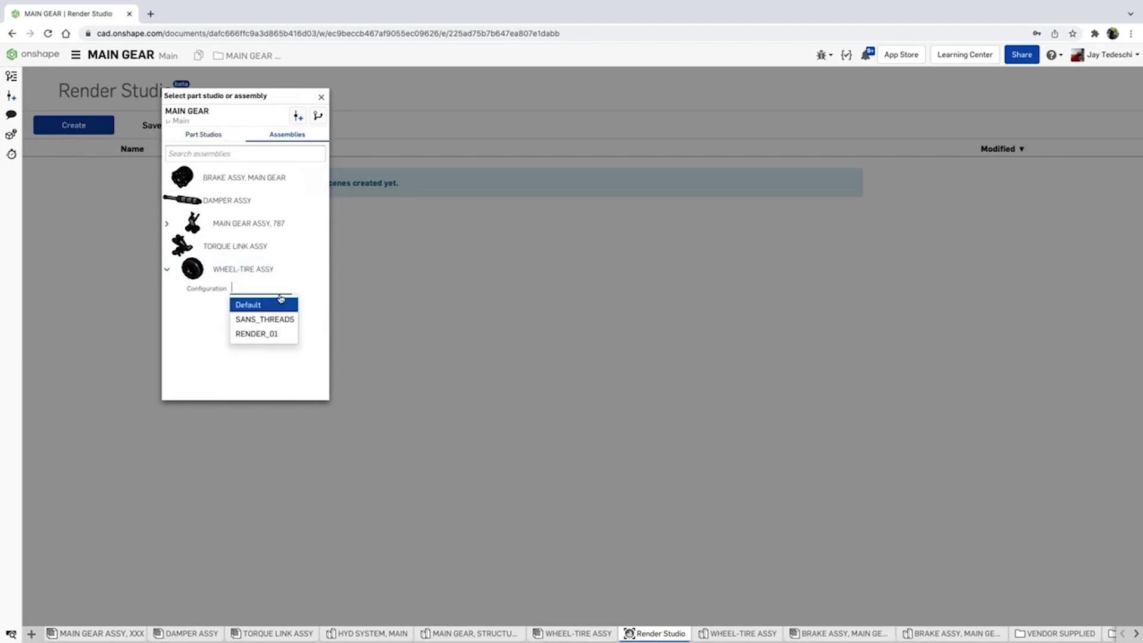
click(259, 334)
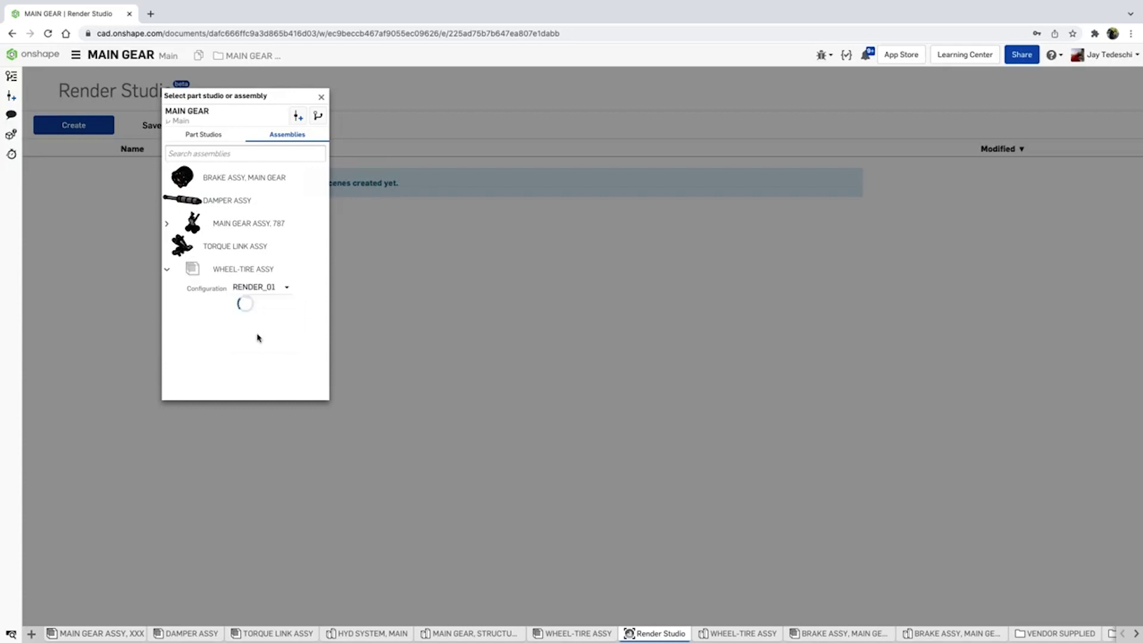
click(219, 269)
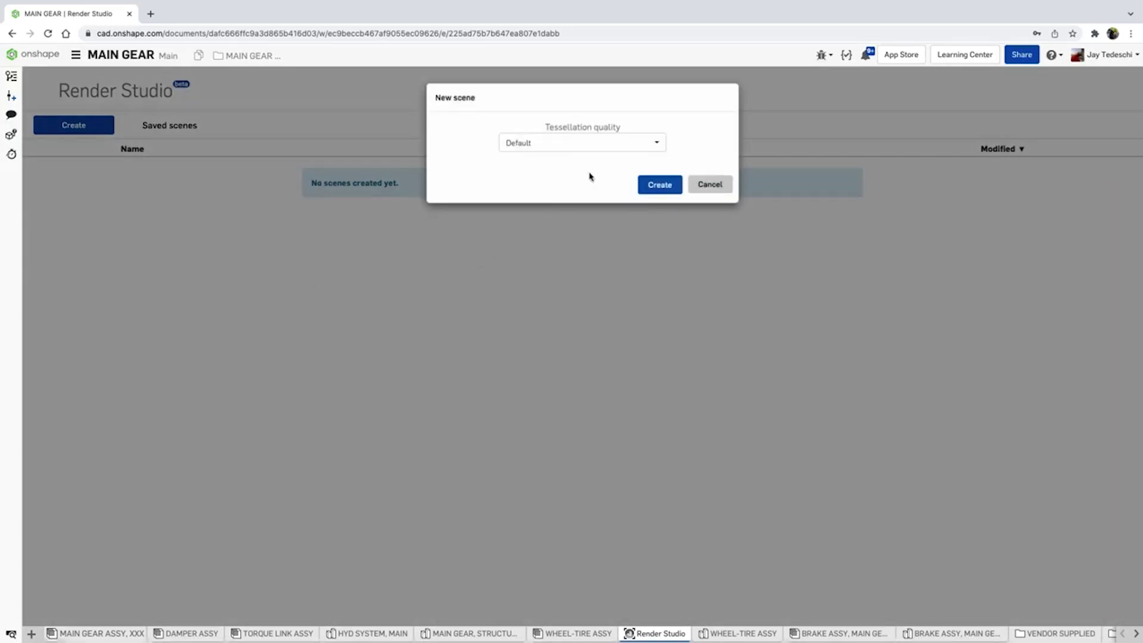
Set the new scene's tessellation quality to Fine and create the scene.
click(640, 145)
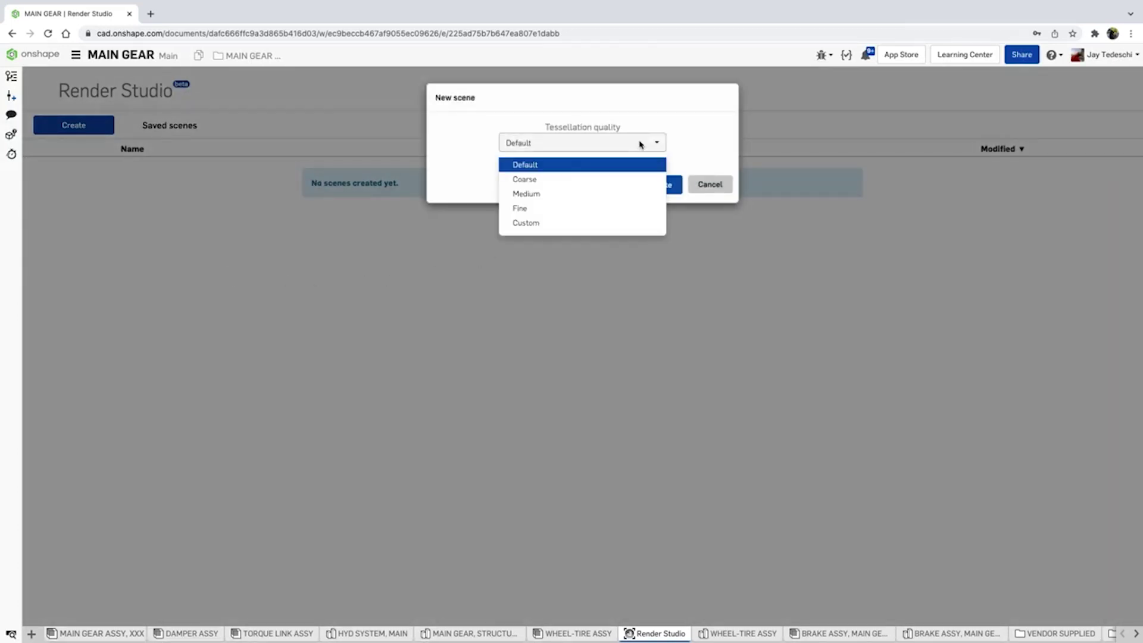
click(520, 209)
click(659, 187)
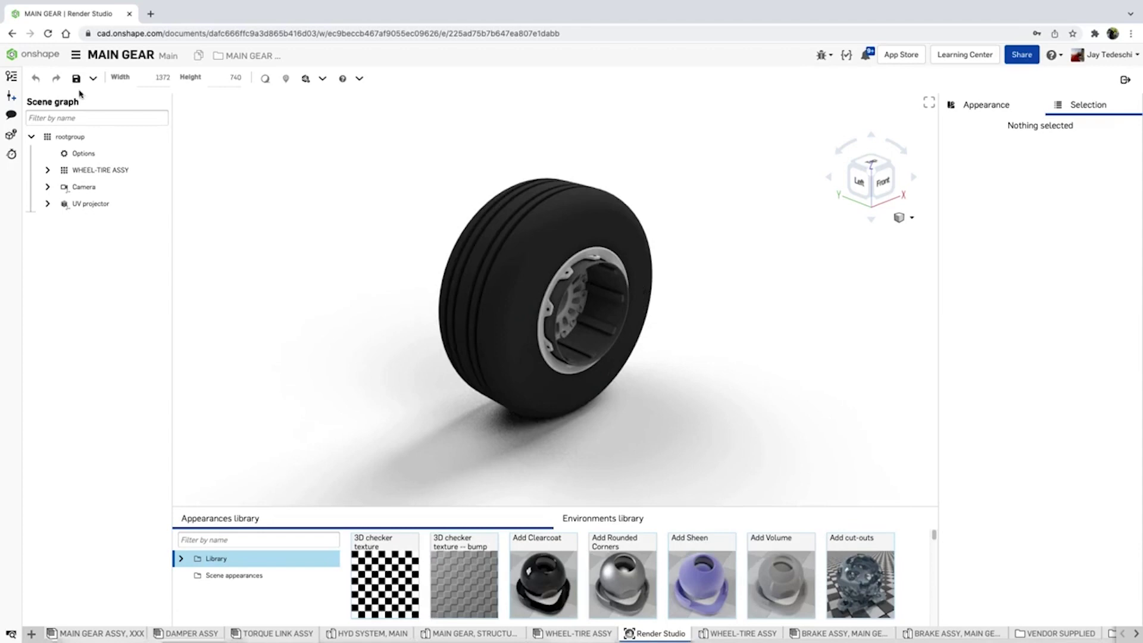
Save the wheel-tire scene under the name RENDER_01.
click(93, 78)
click(71, 93)
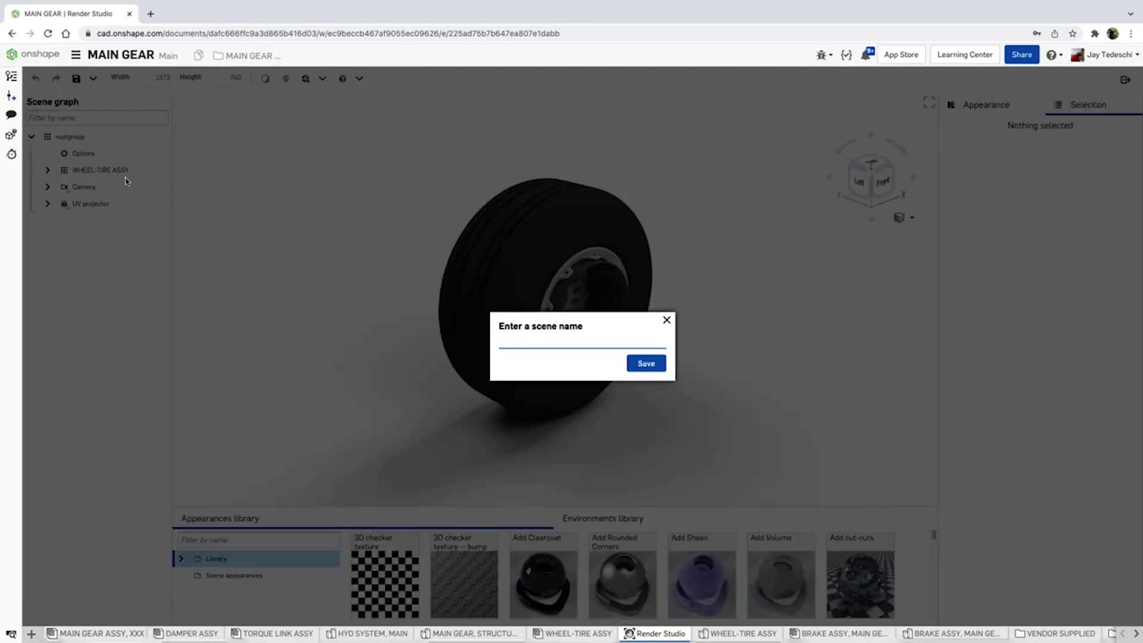
text(RENDER_1)
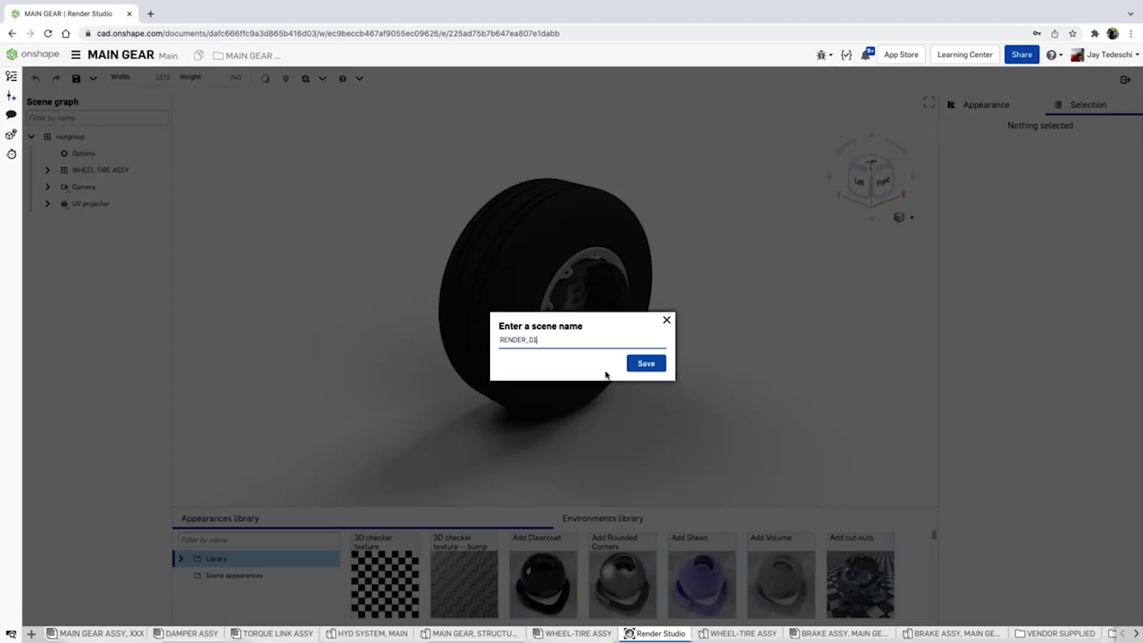
click(646, 363)
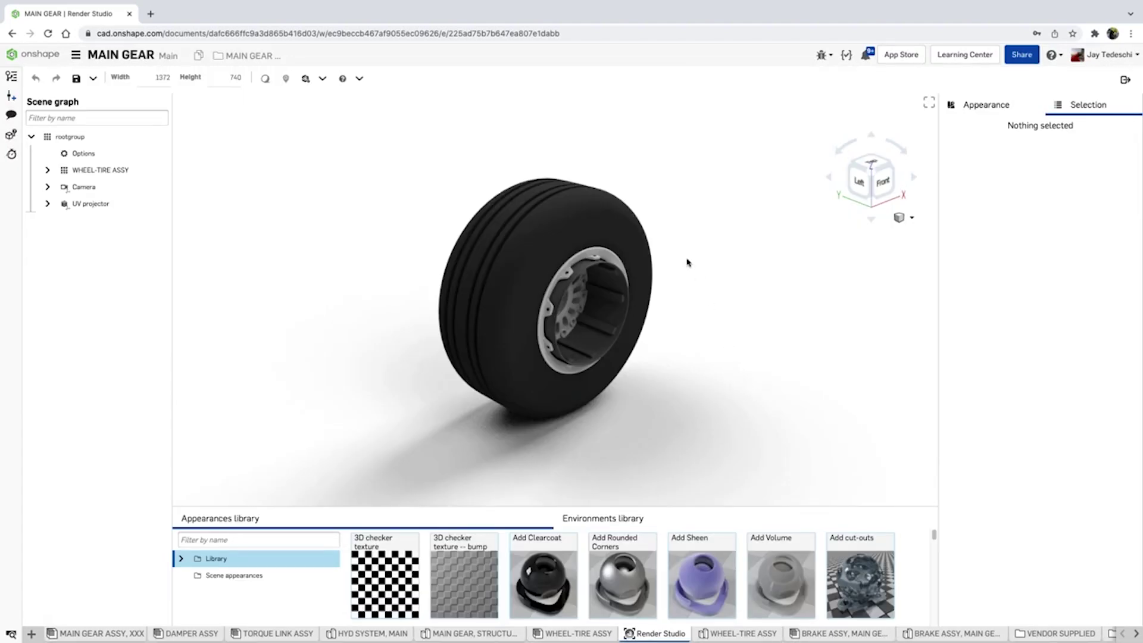
click(860, 180)
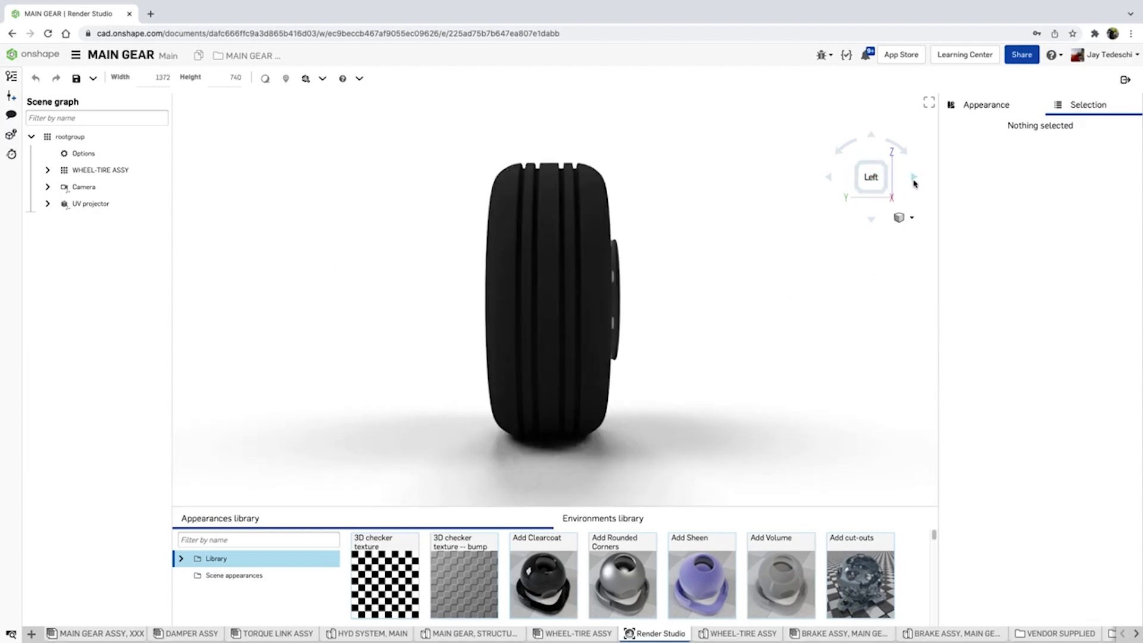
click(914, 179)
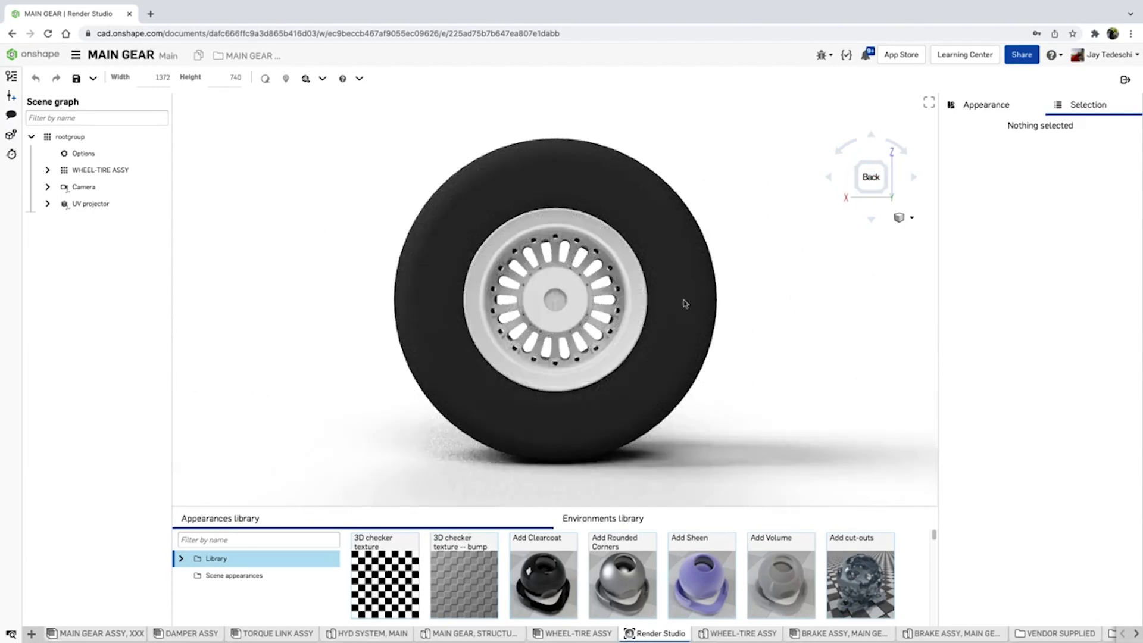
scroll(553, 286, up, 3)
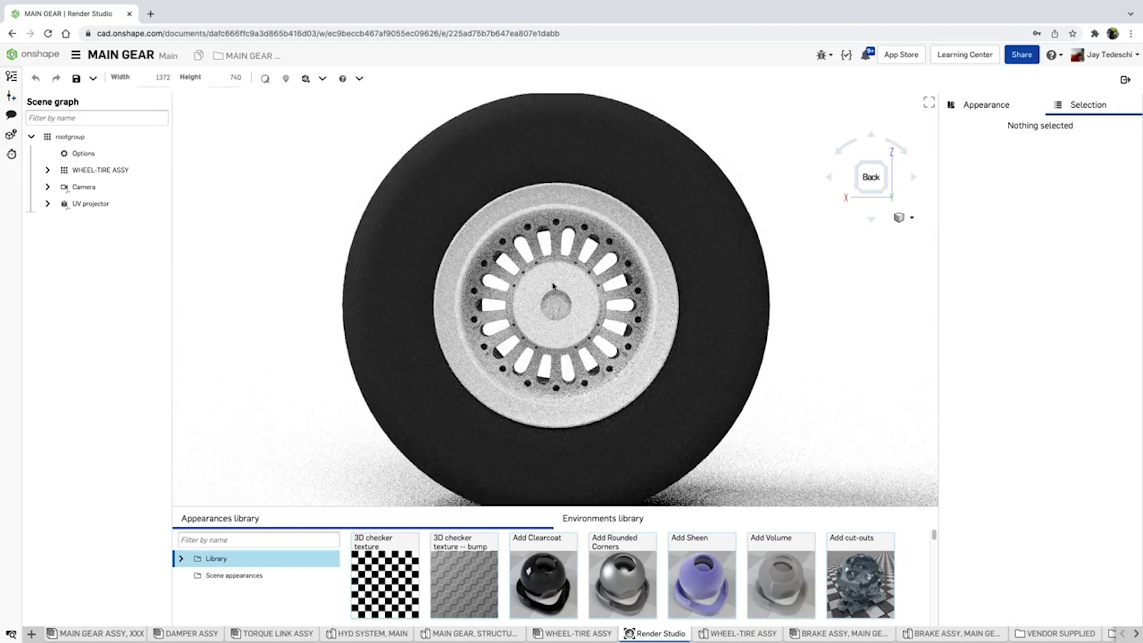
click(856, 164)
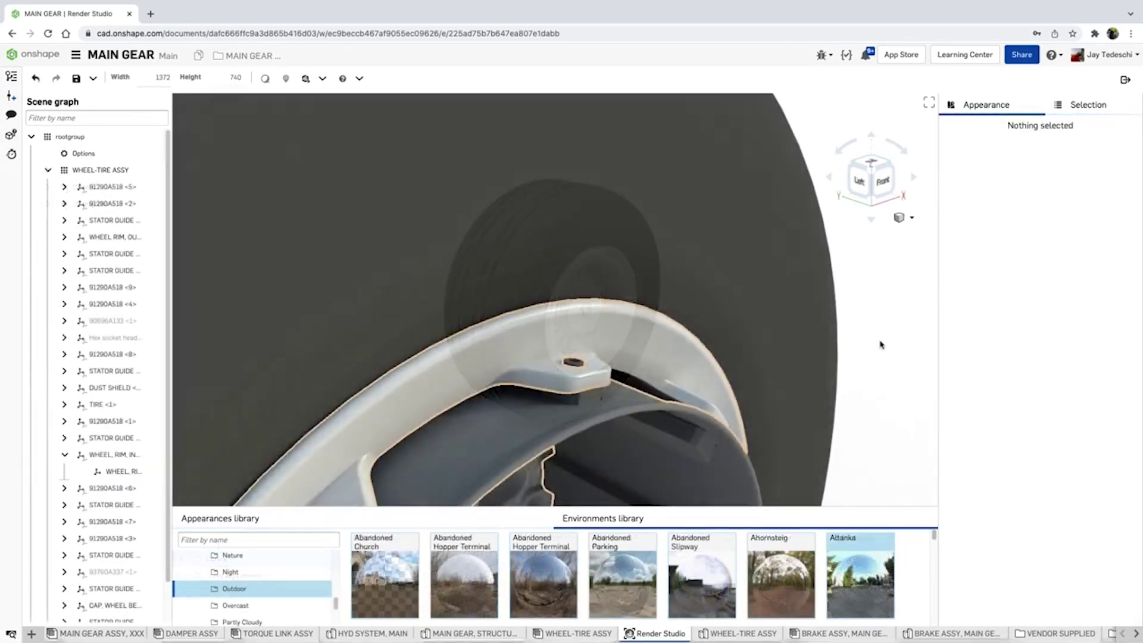
Select the dust shield inside the wheel and search the appearances library for "STAIN".
right_drag(575, 381, 604, 290)
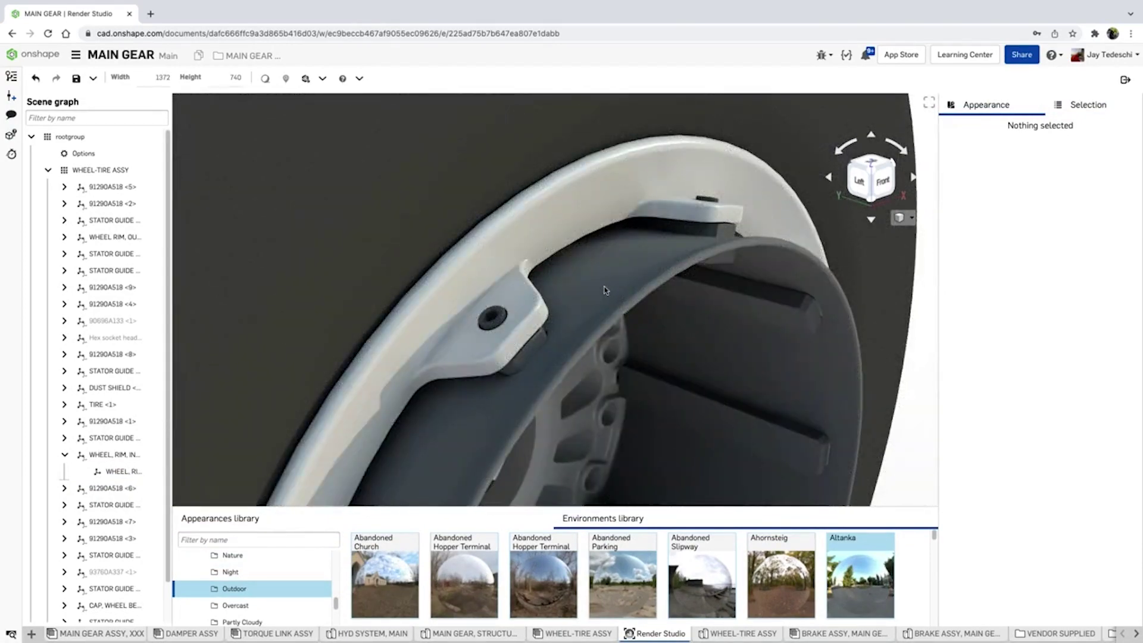
click(605, 290)
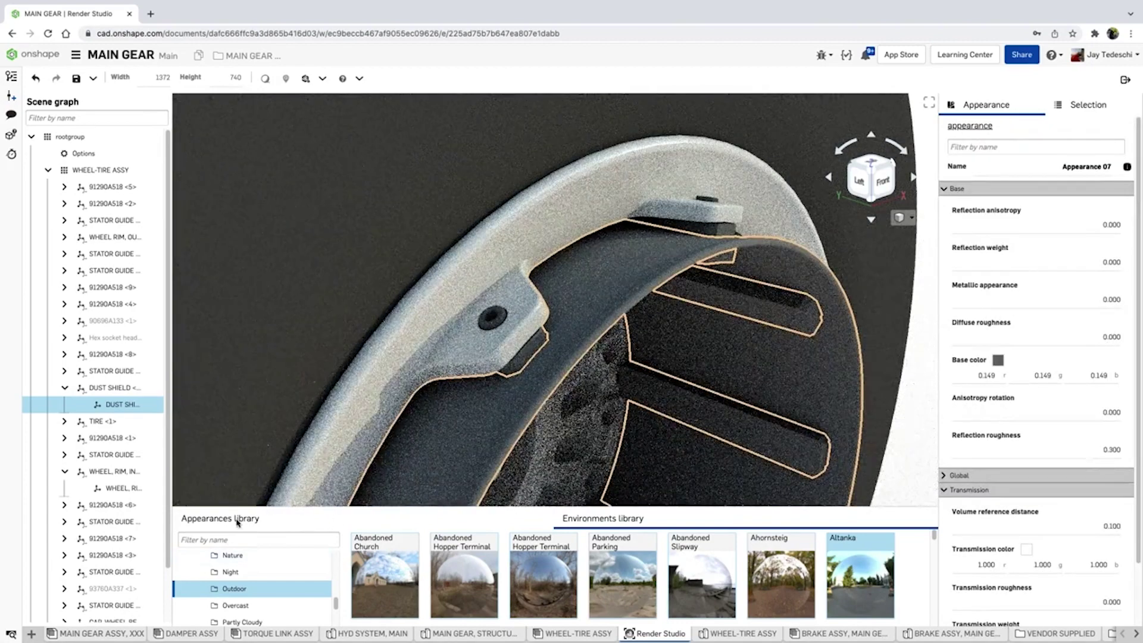
click(237, 520)
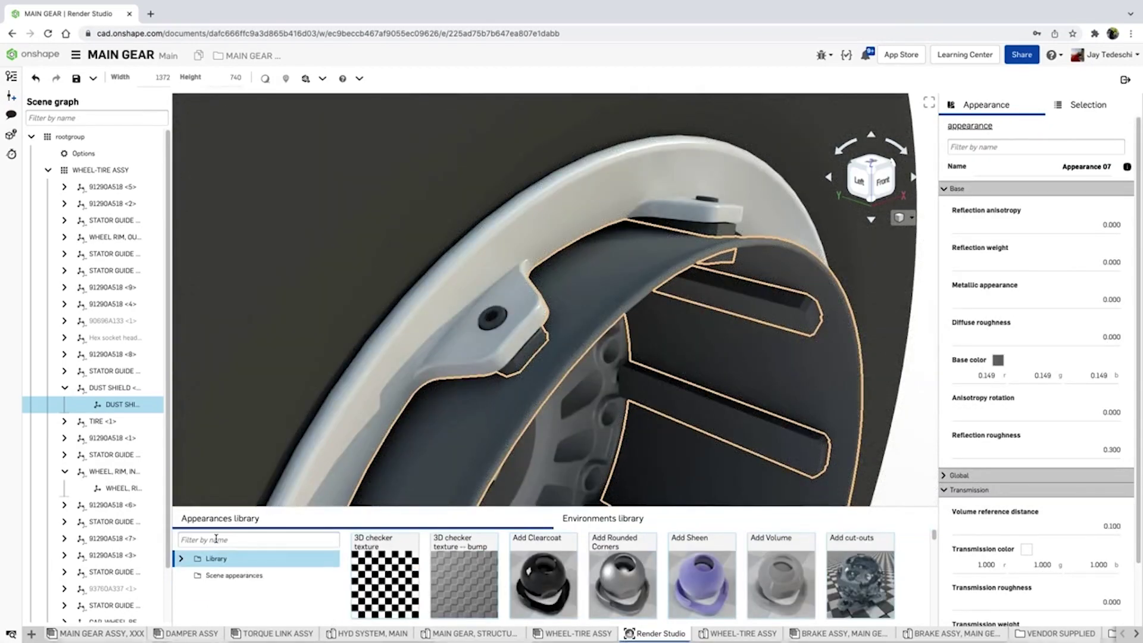
text(STAIN)
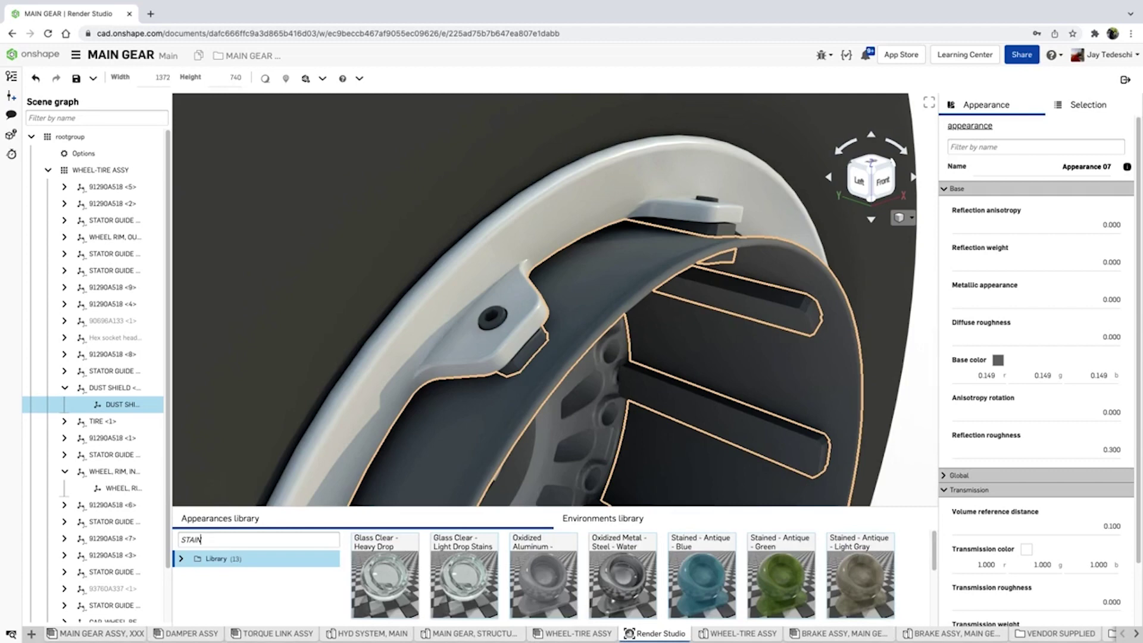
scroll(595, 571, down, 2)
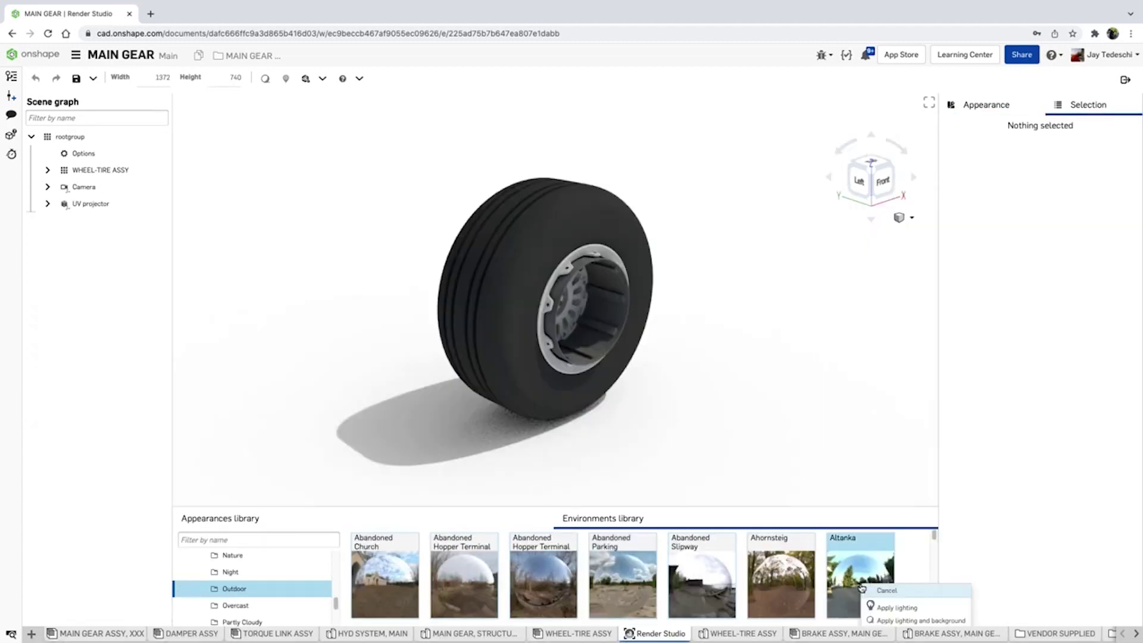
Set the inner wheel rim's appearance to reflection weight 0.2, metallic appearance 0.5 and reflection roughness 0.2.
double_click(596, 247)
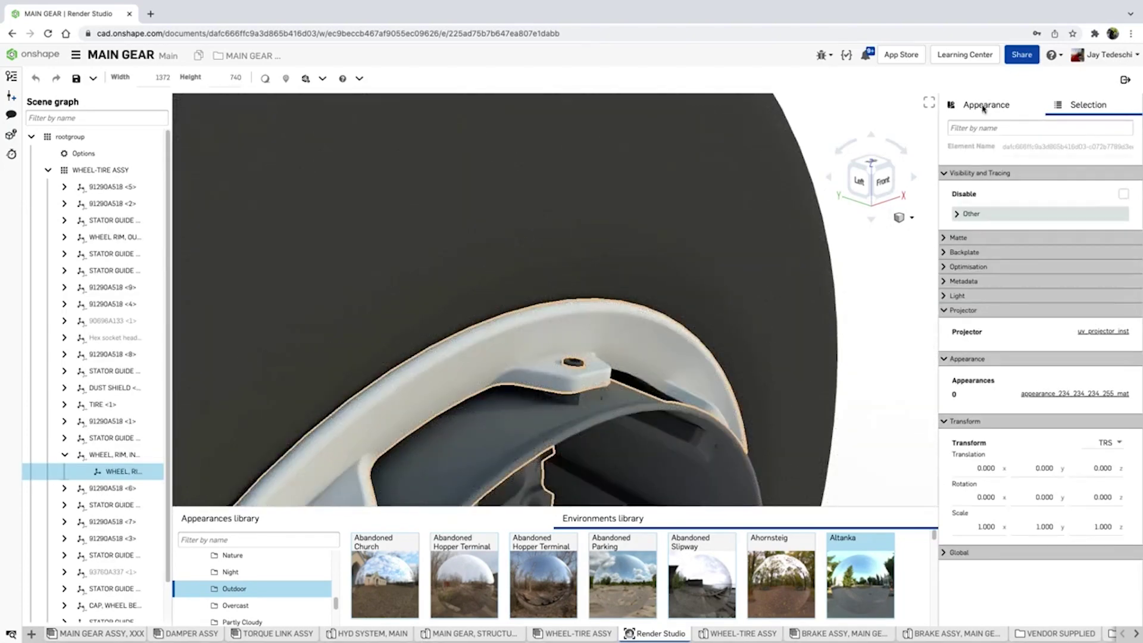
click(1074, 394)
text(0.2)
key(Return)
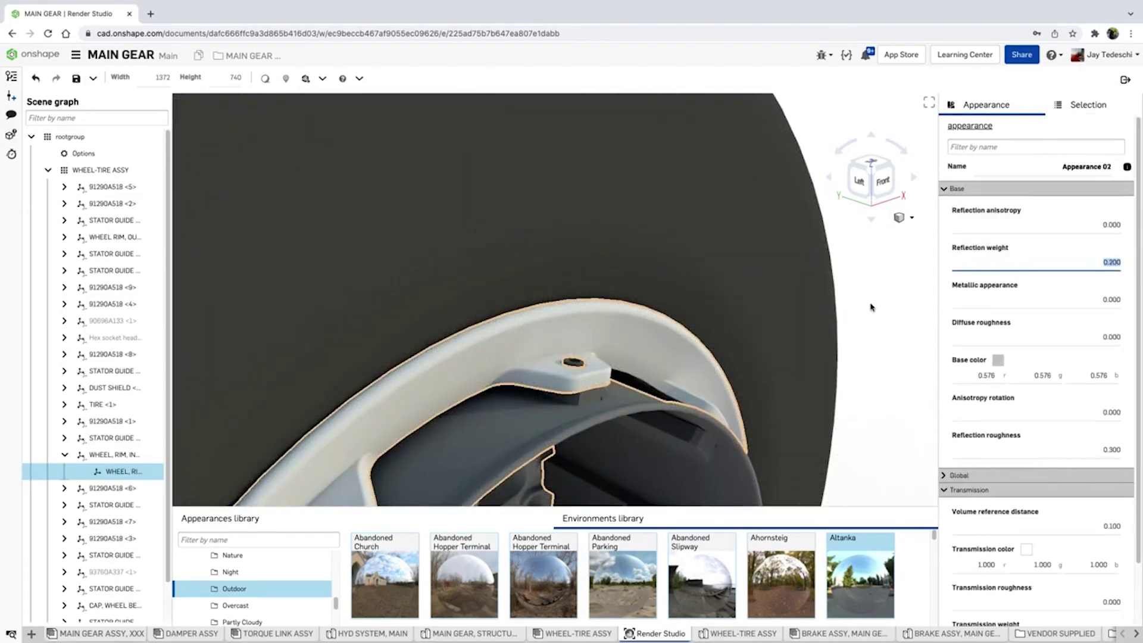
click(1107, 300)
text(0.5)
key(Return)
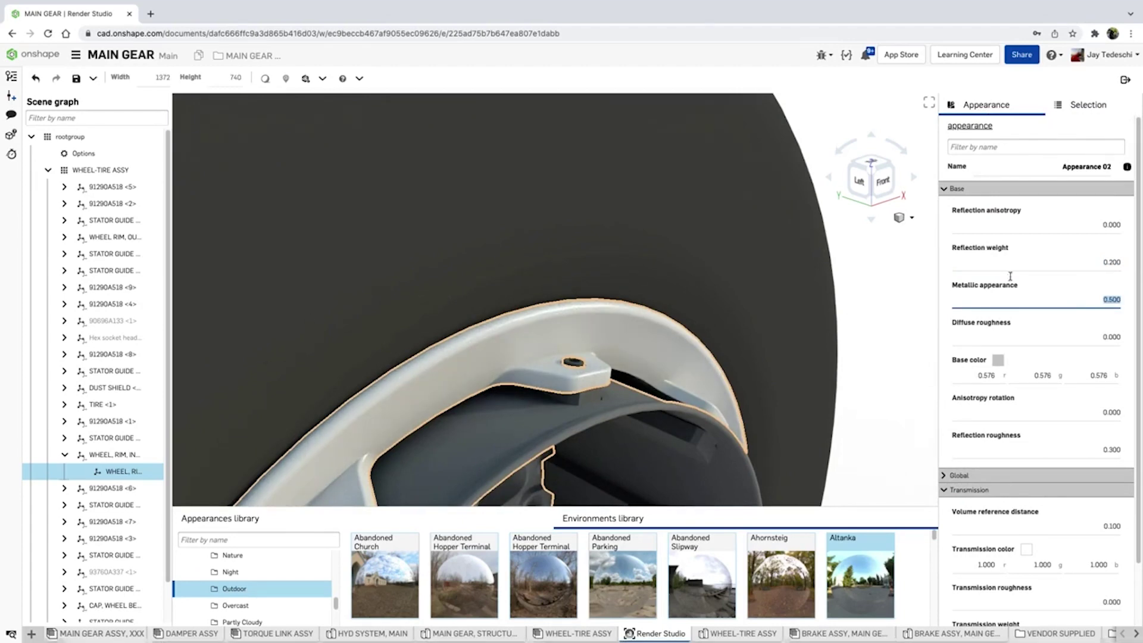
key(Return)
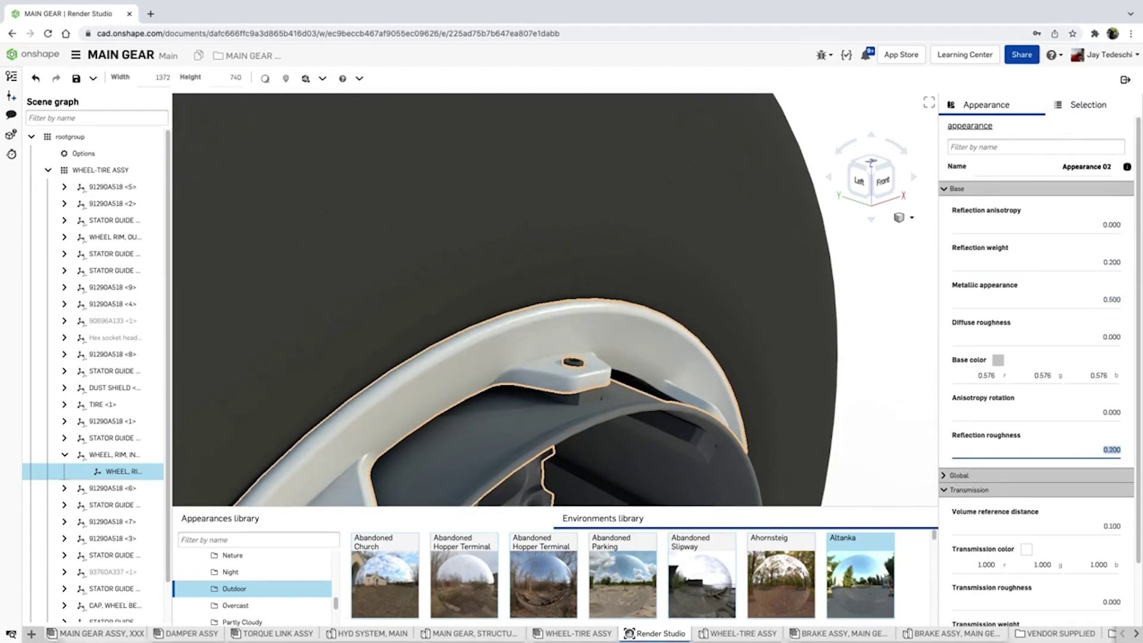
click(875, 339)
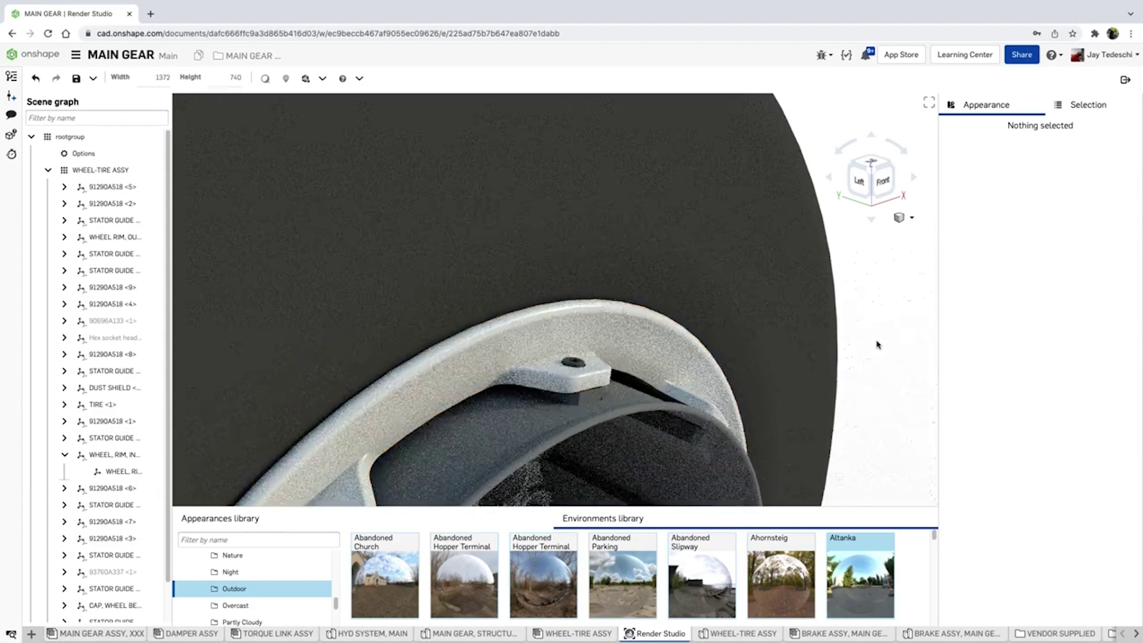
Find the Stainless Steel appearance with the search text "STAIN" and apply it to the dust shield.
right_drag(589, 362, 602, 293)
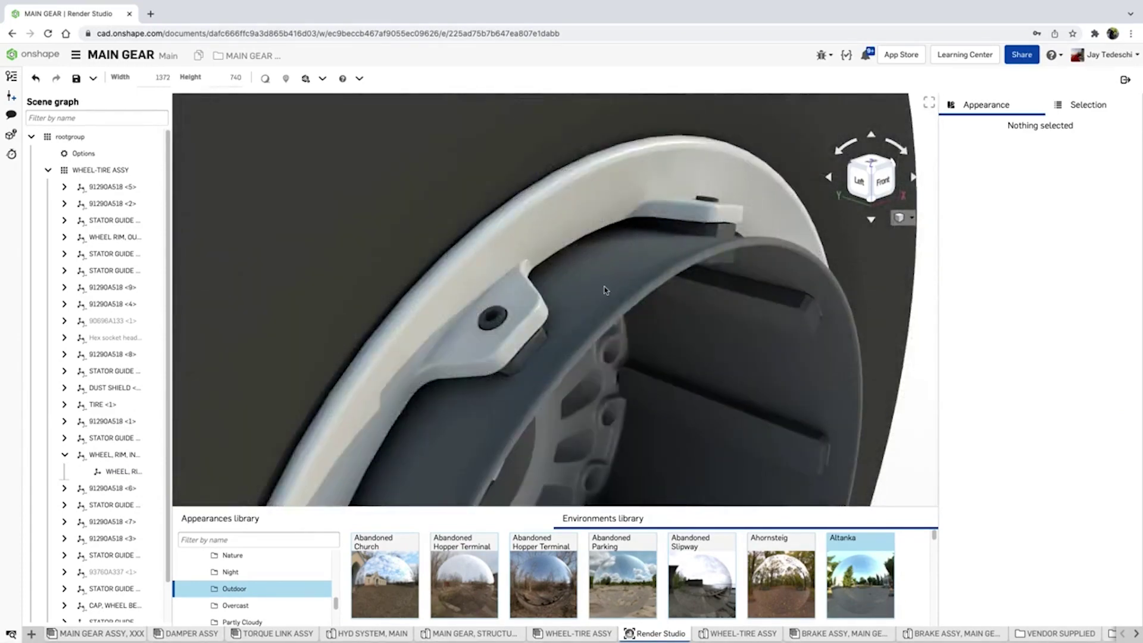
click(602, 293)
click(220, 519)
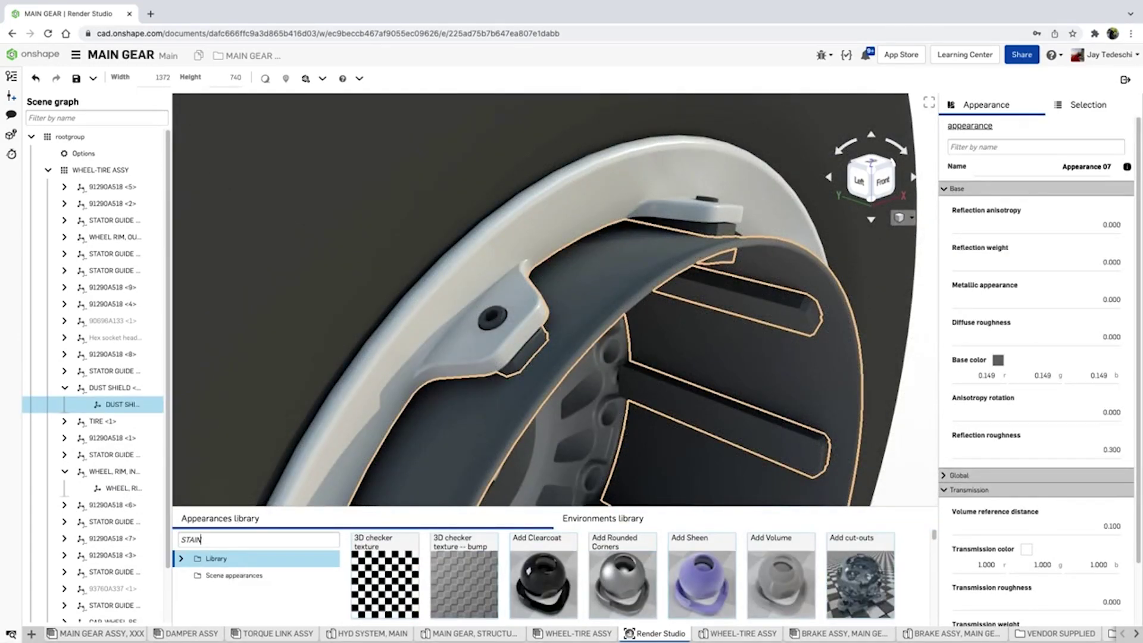
scroll(785, 591, down, 3)
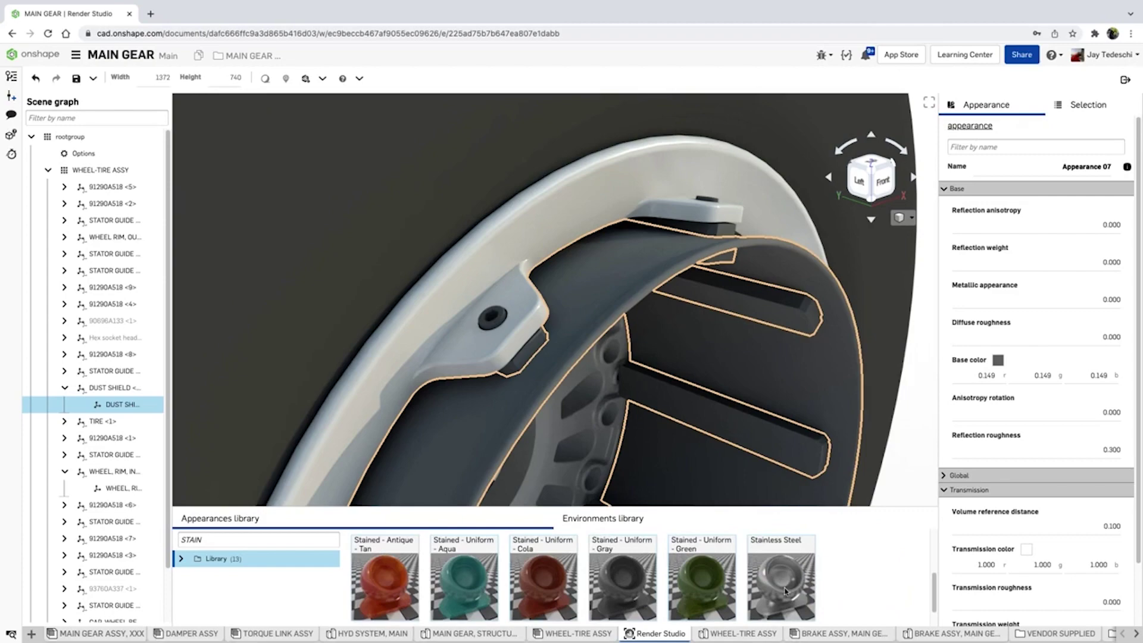
click(785, 589)
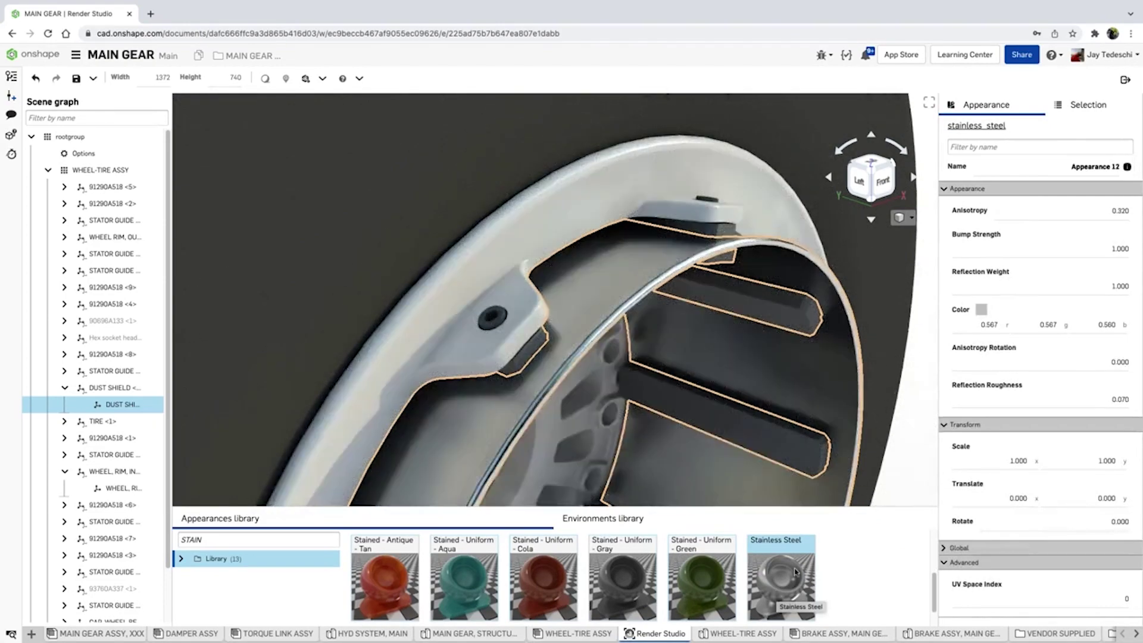
key(Escape)
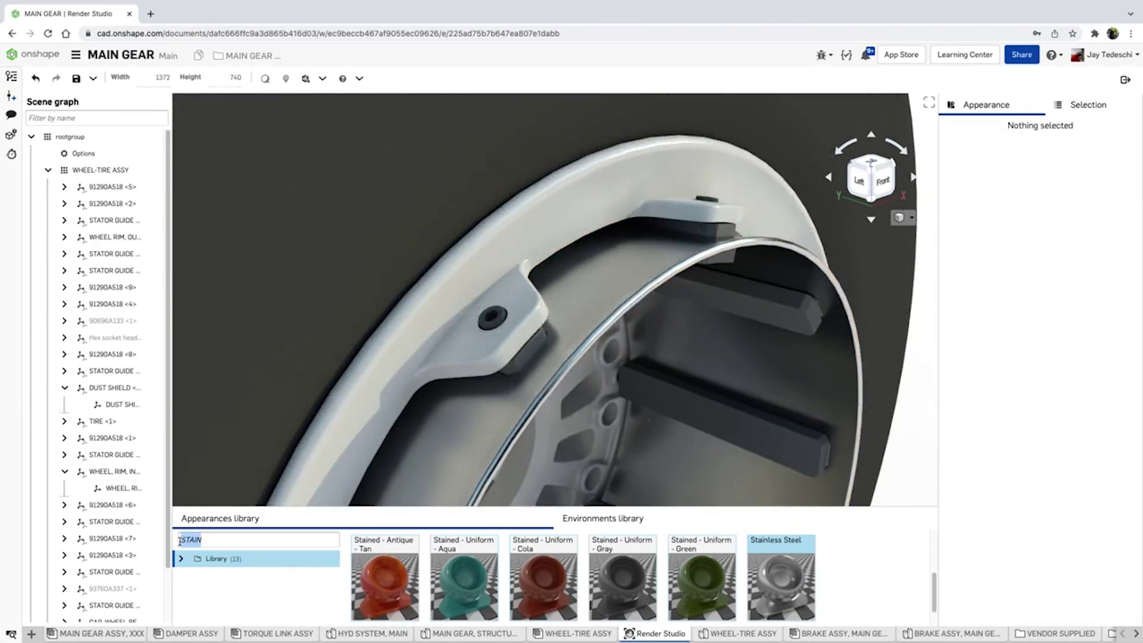
Search the appearances library for "GUN" and apply Gun Metal - Black 50 to the stator guides.
text(GUN)
scroll(735, 574, down, 10)
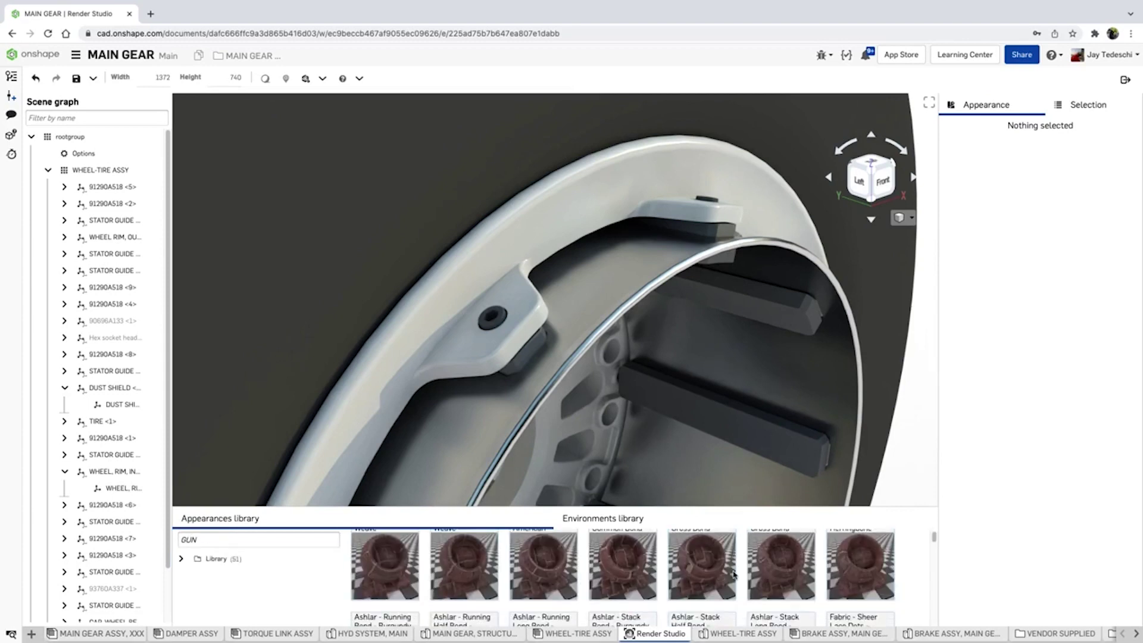
scroll(735, 574, down, 1)
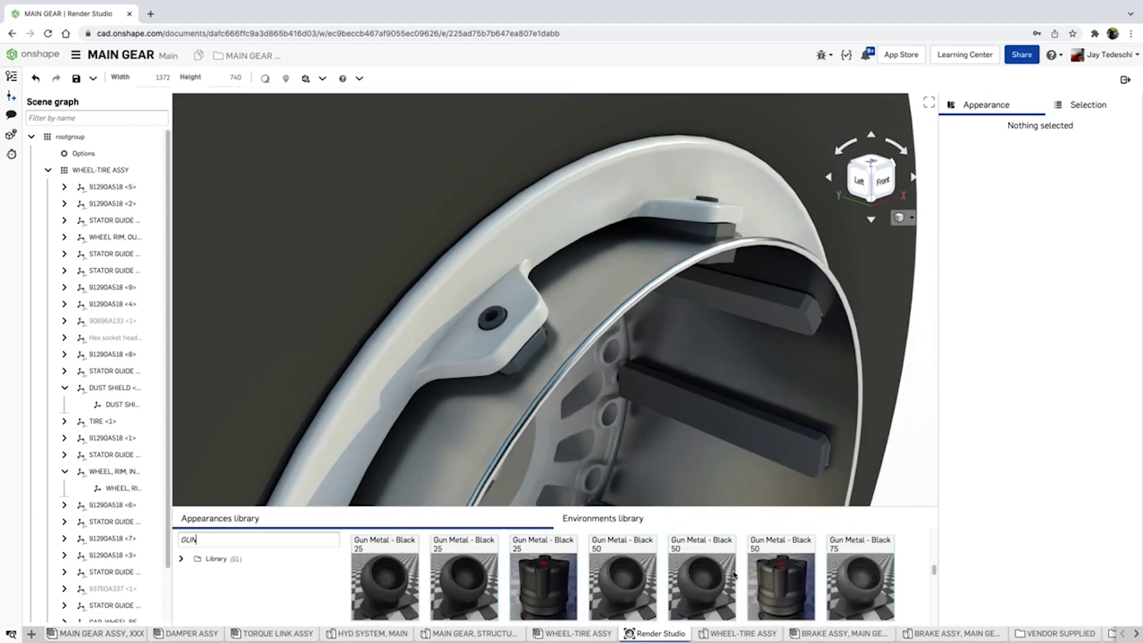
drag(619, 582, 534, 359)
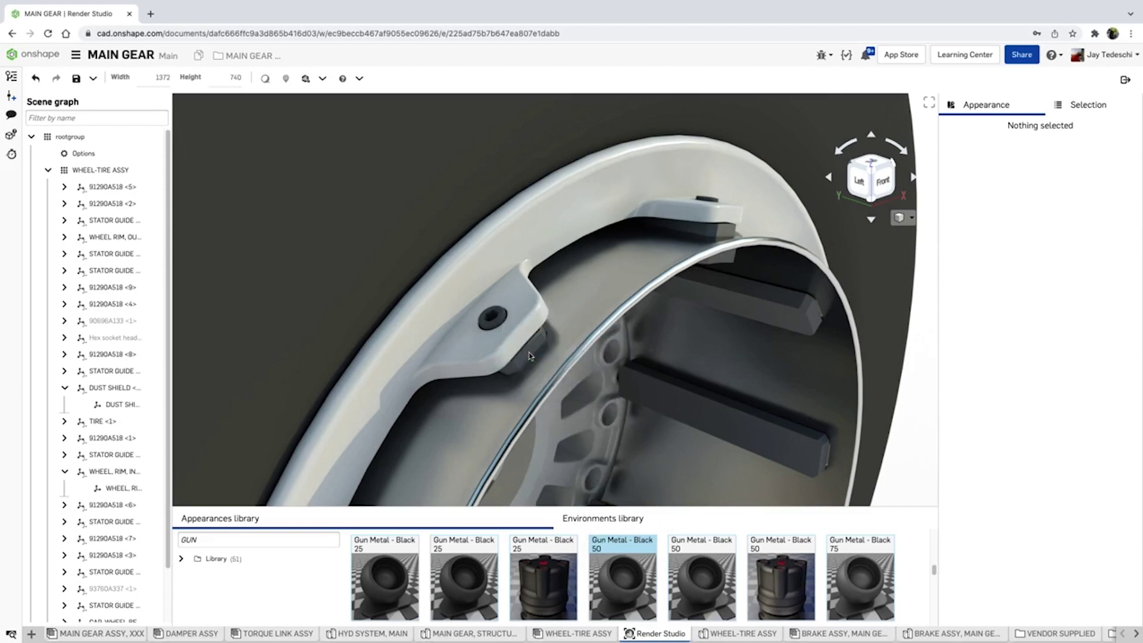
click(546, 373)
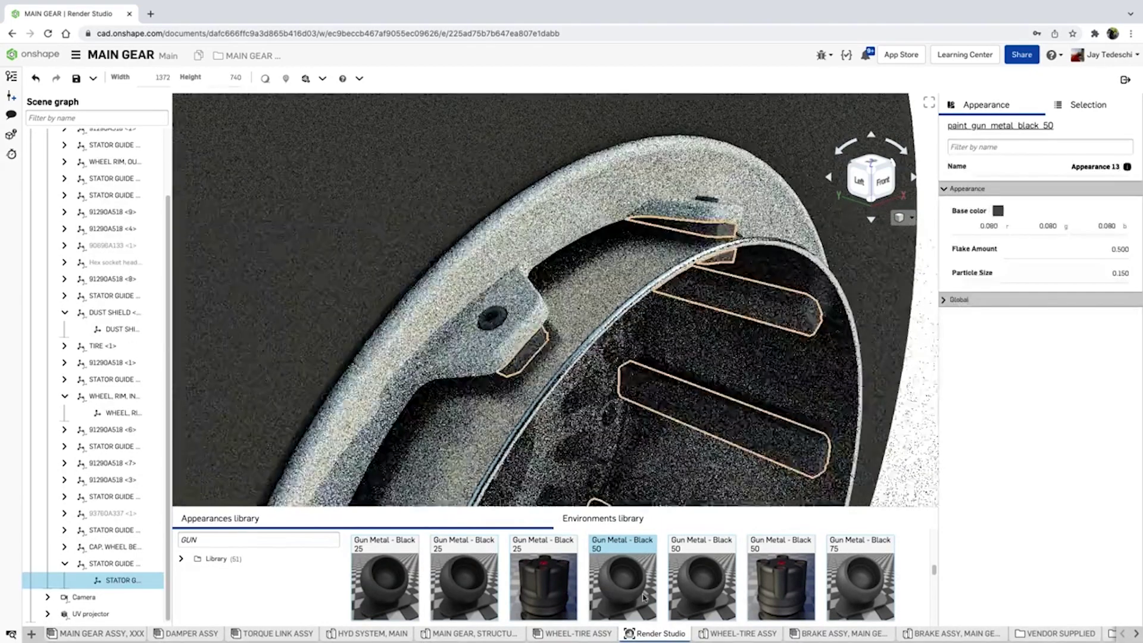
Browse the appearances library to the Metal folder under vMaterials and Design, and look through its appearances.
click(904, 479)
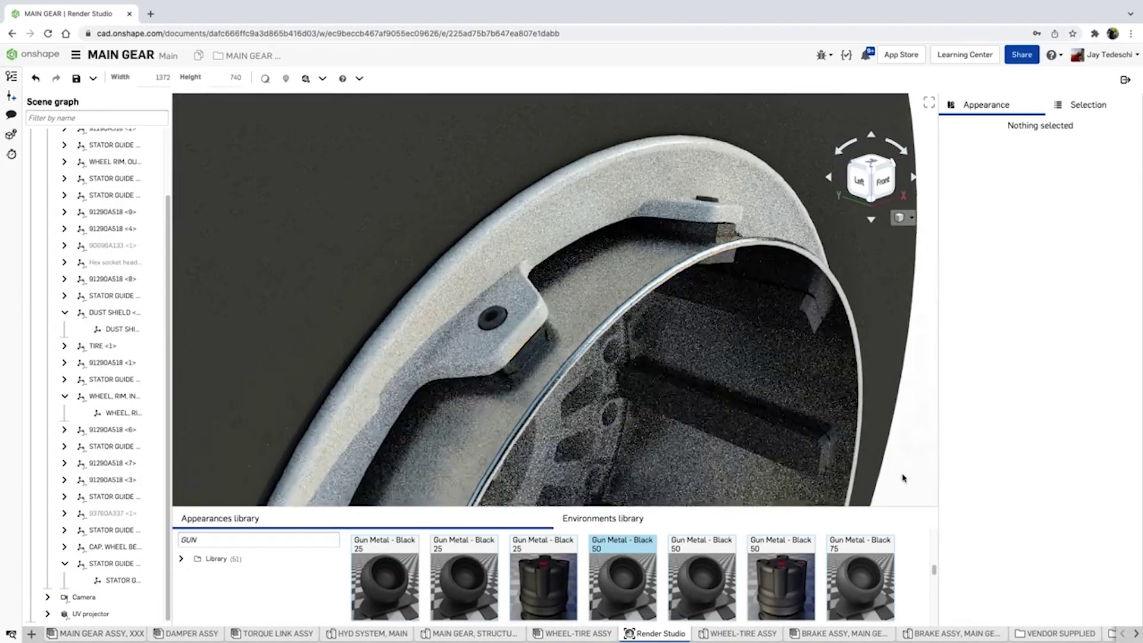
click(181, 558)
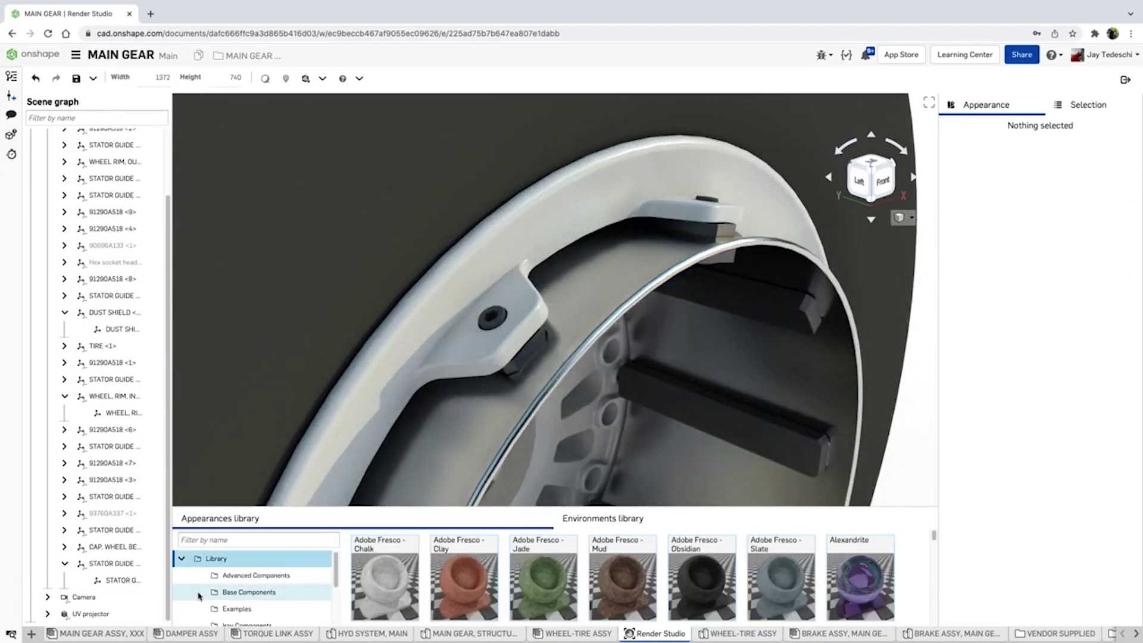
scroll(250, 583, down, 2)
click(198, 573)
click(257, 604)
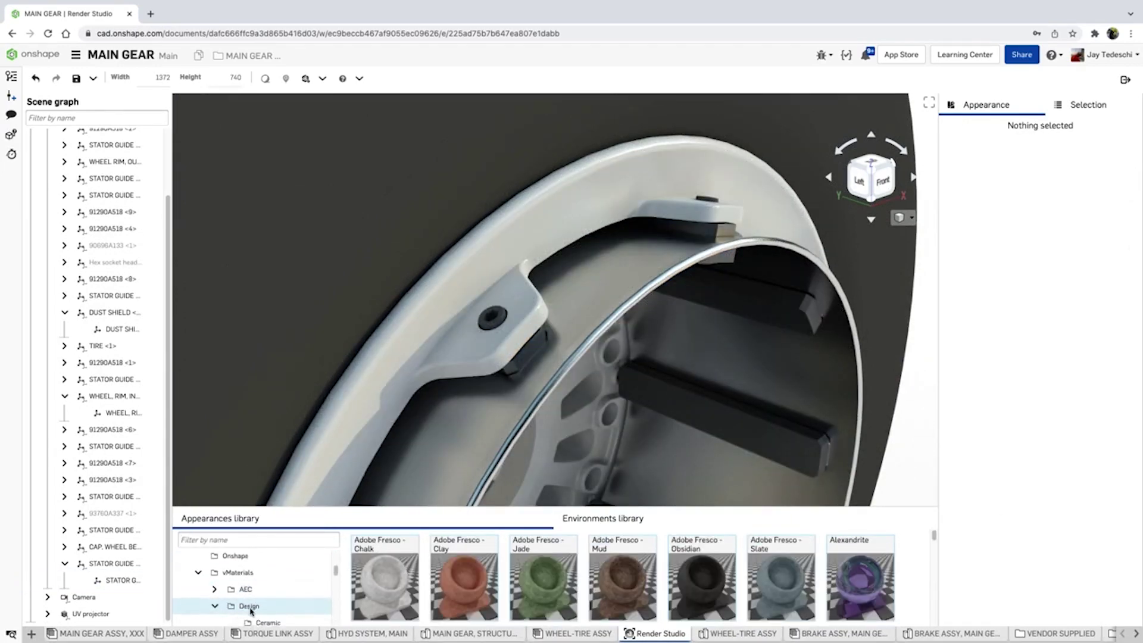
scroll(253, 595, down, 2)
click(265, 572)
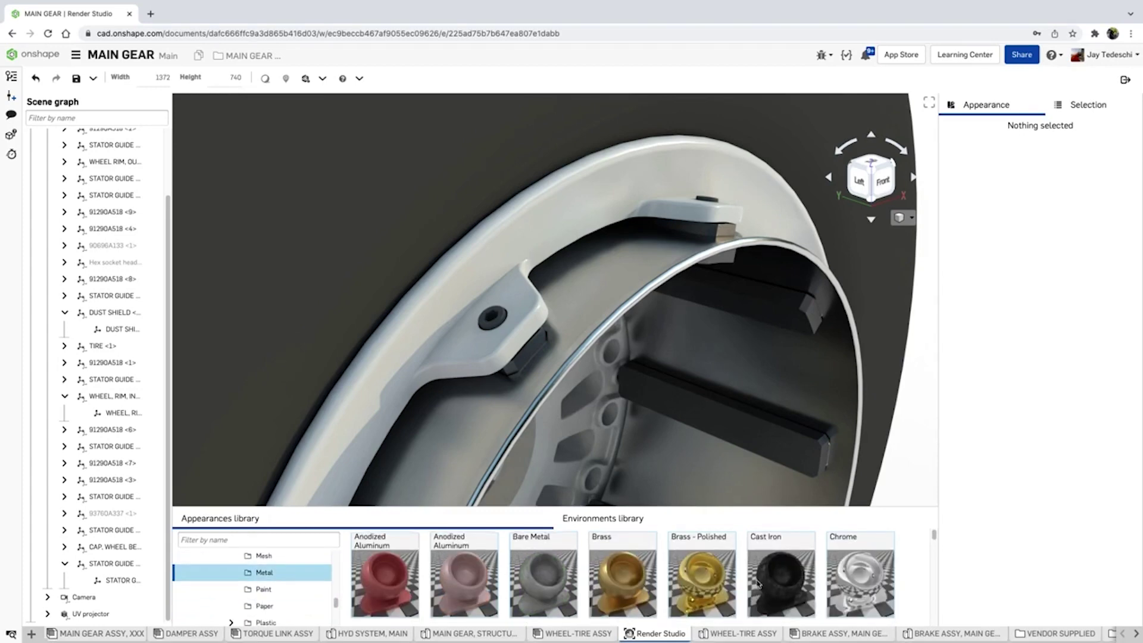
scroll(752, 595, down, 5)
scroll(708, 586, up, 3)
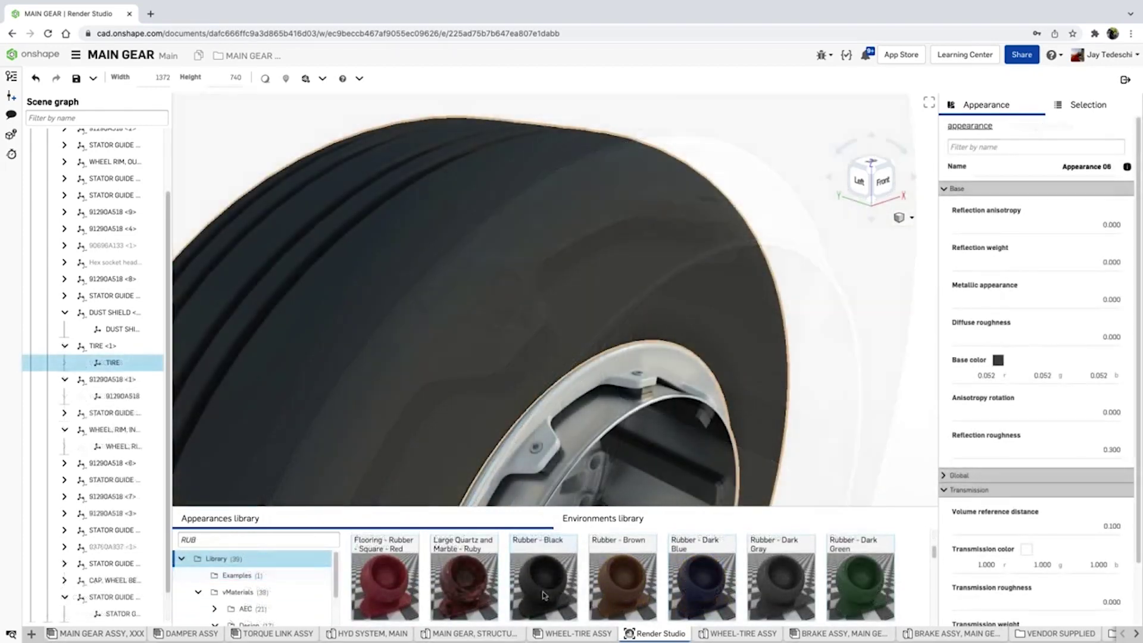
Apply the Rubber - Black appearance to the tire.
drag(543, 577, 617, 237)
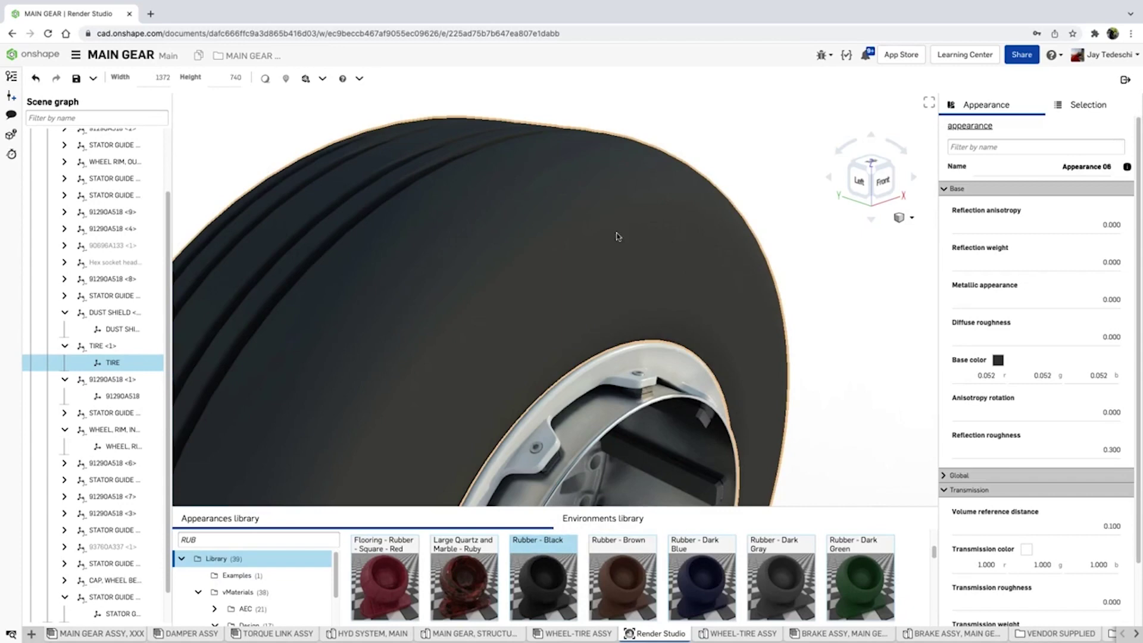
click(686, 257)
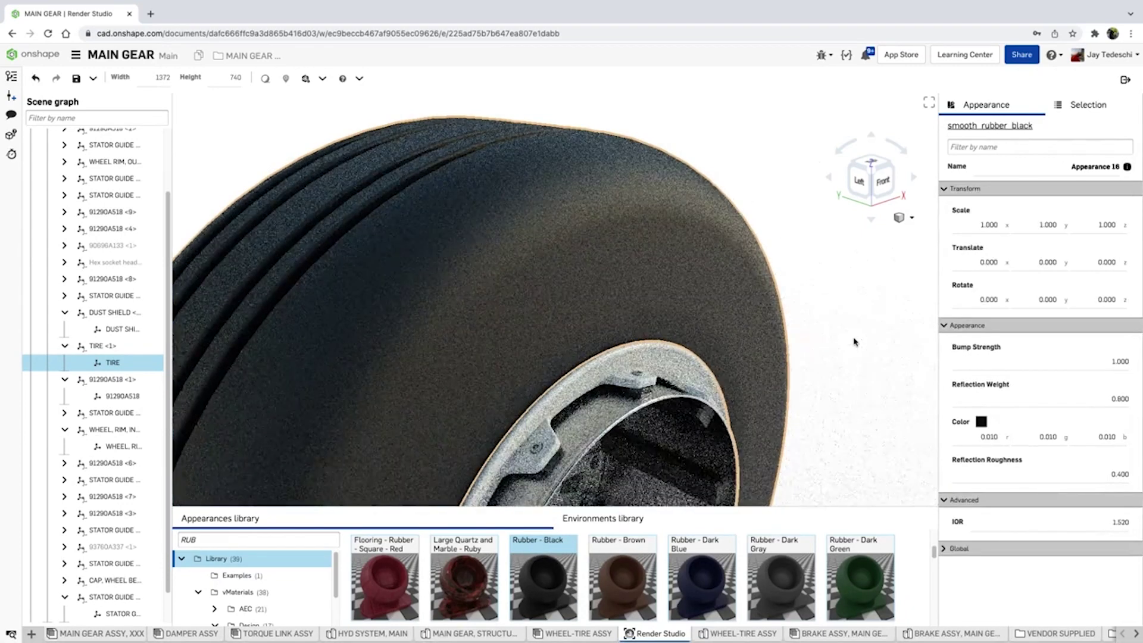
click(854, 343)
Exit the wheel-tire scene with the outer wheel side facing the view and save the changes.
right_drag(854, 342, 305, 180)
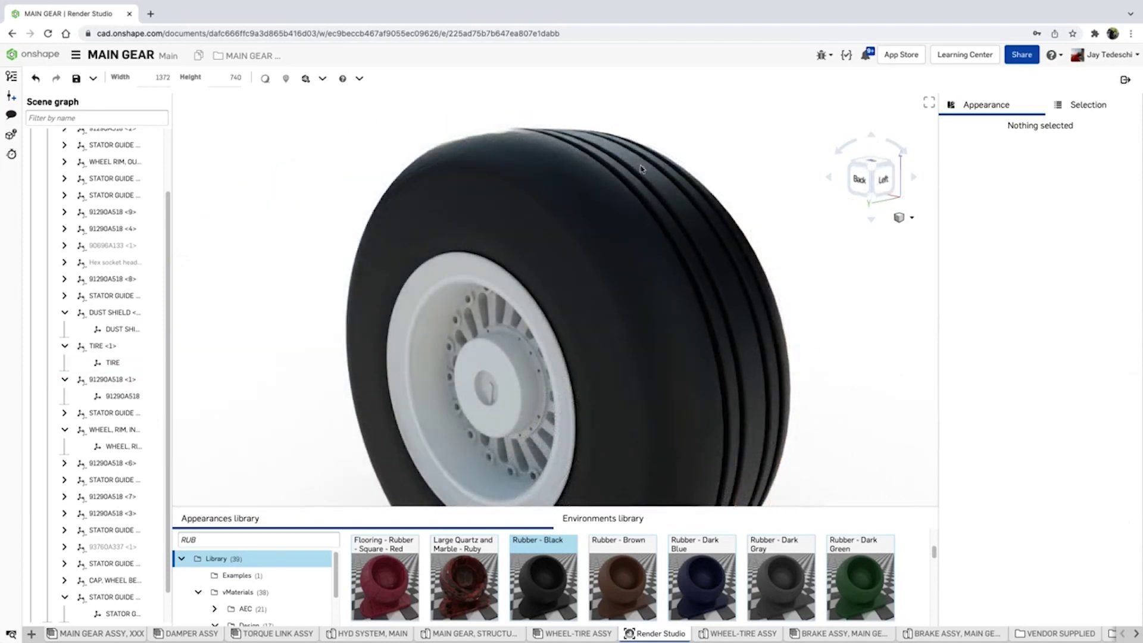
click(1125, 80)
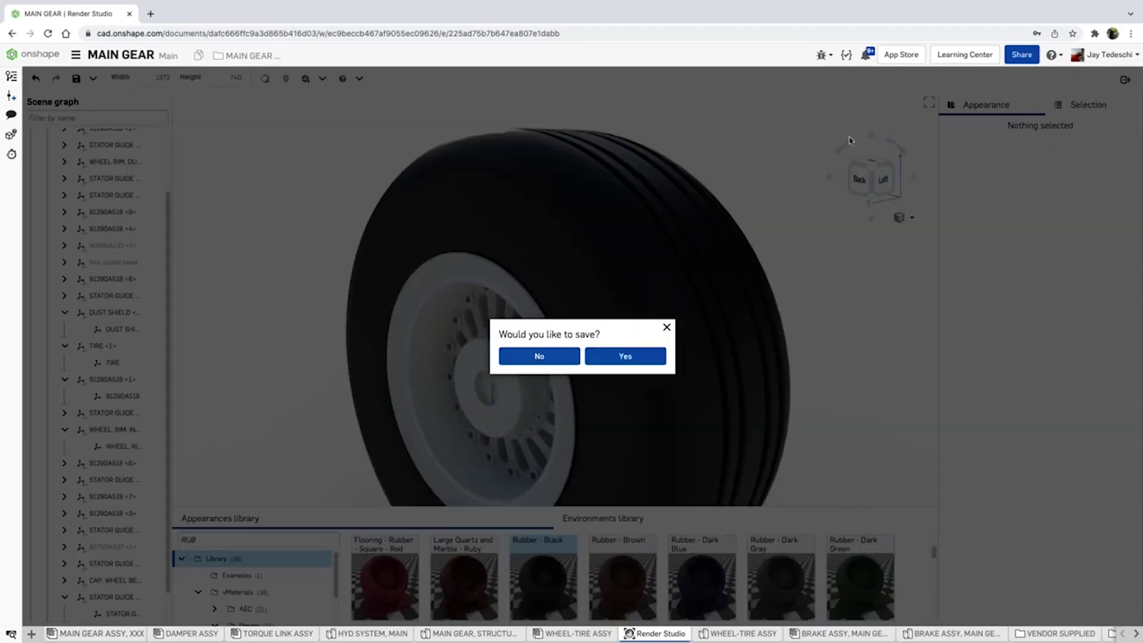
click(630, 361)
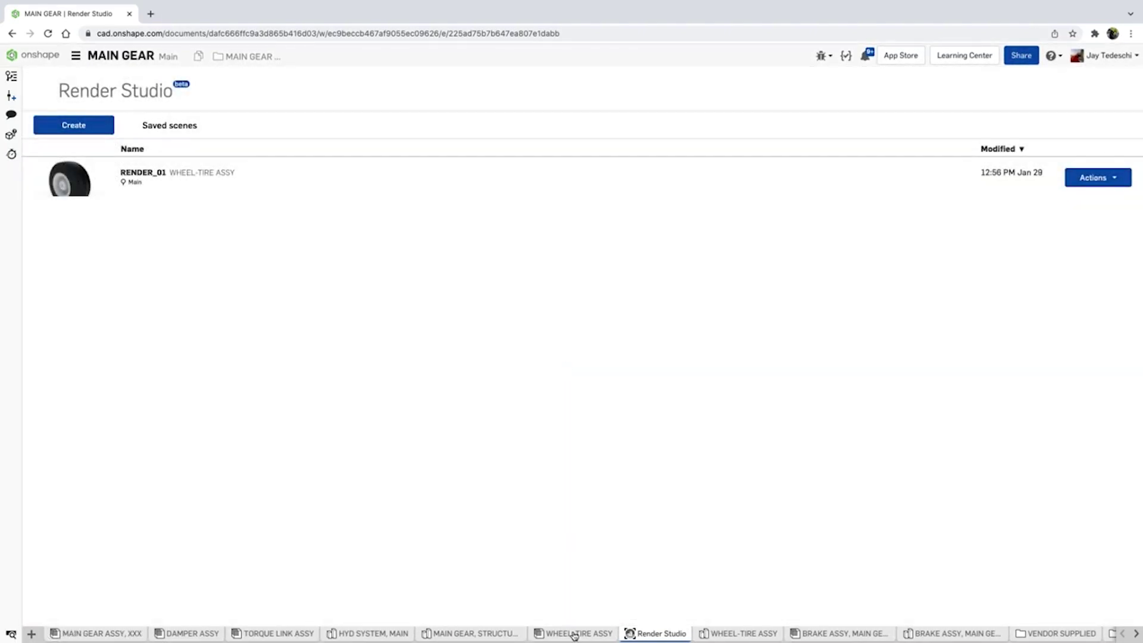
Switch the WHEEL-TIRE ASSY assembly to the SANS_THREADS configuration and view it from the back.
click(574, 633)
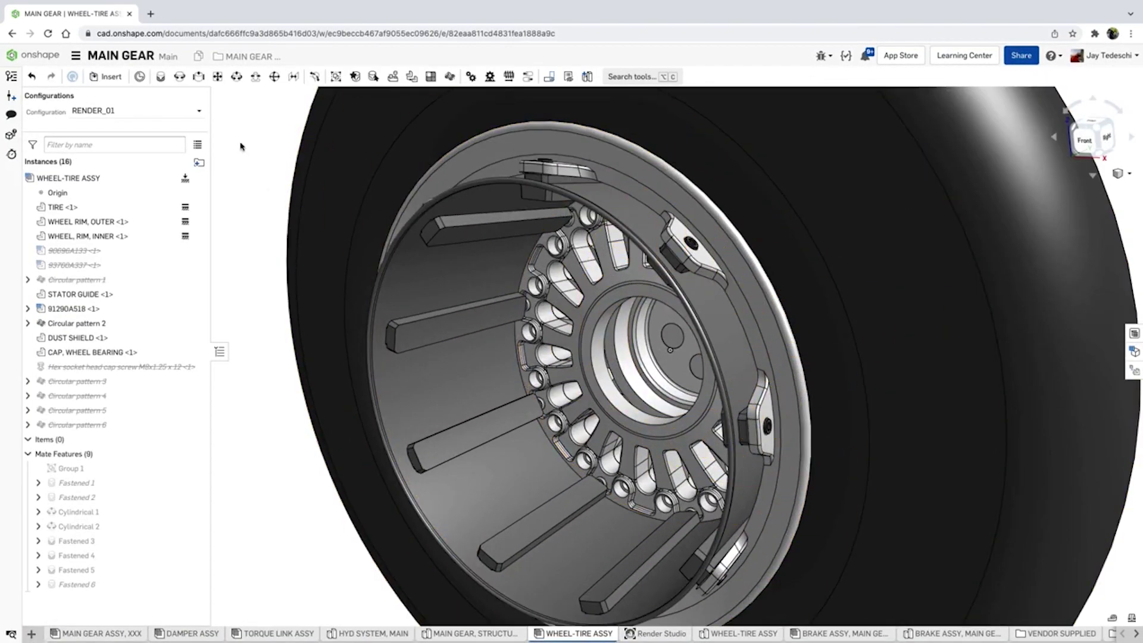
click(199, 110)
click(98, 141)
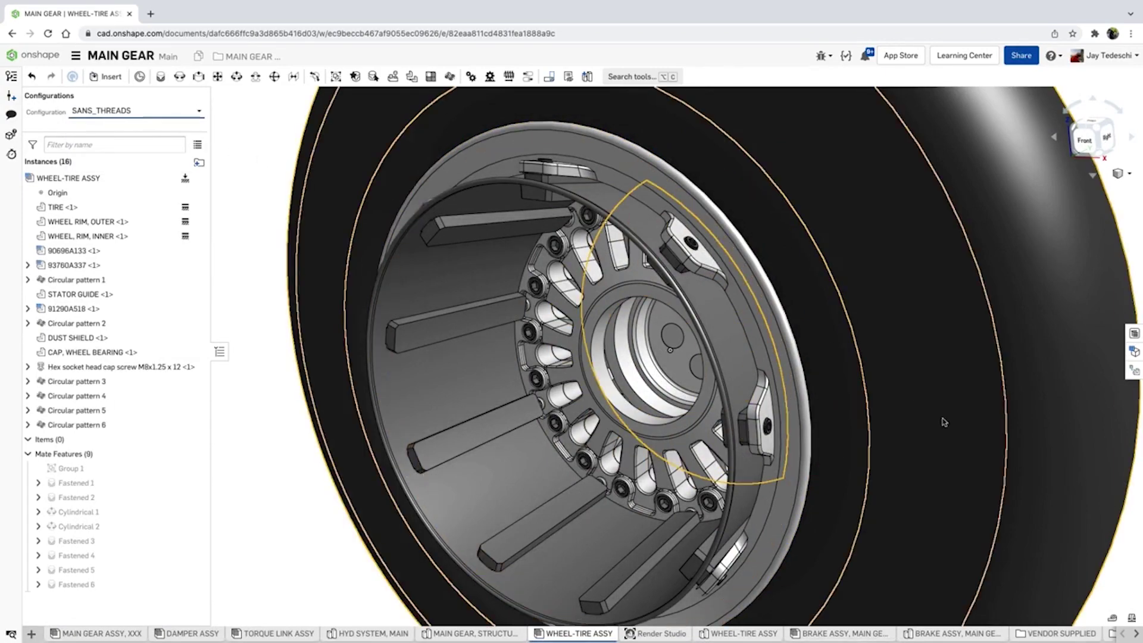
key(shift+2)
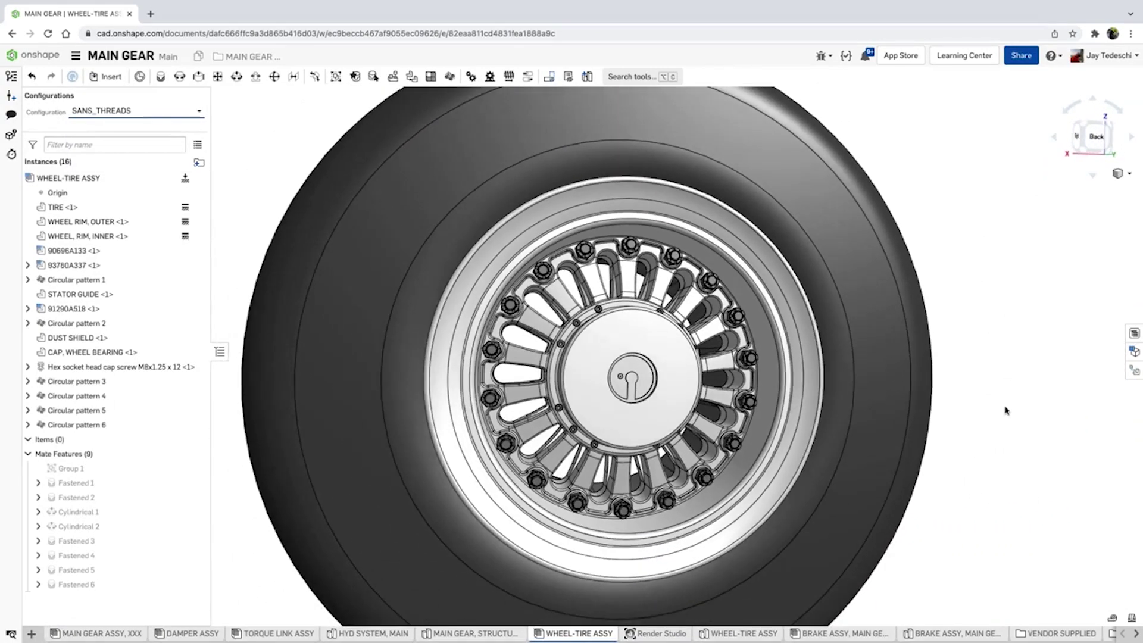
Start an update of the RENDER_01 scene in Render Studio and change its configuration to SANS_THREADS.
click(676, 634)
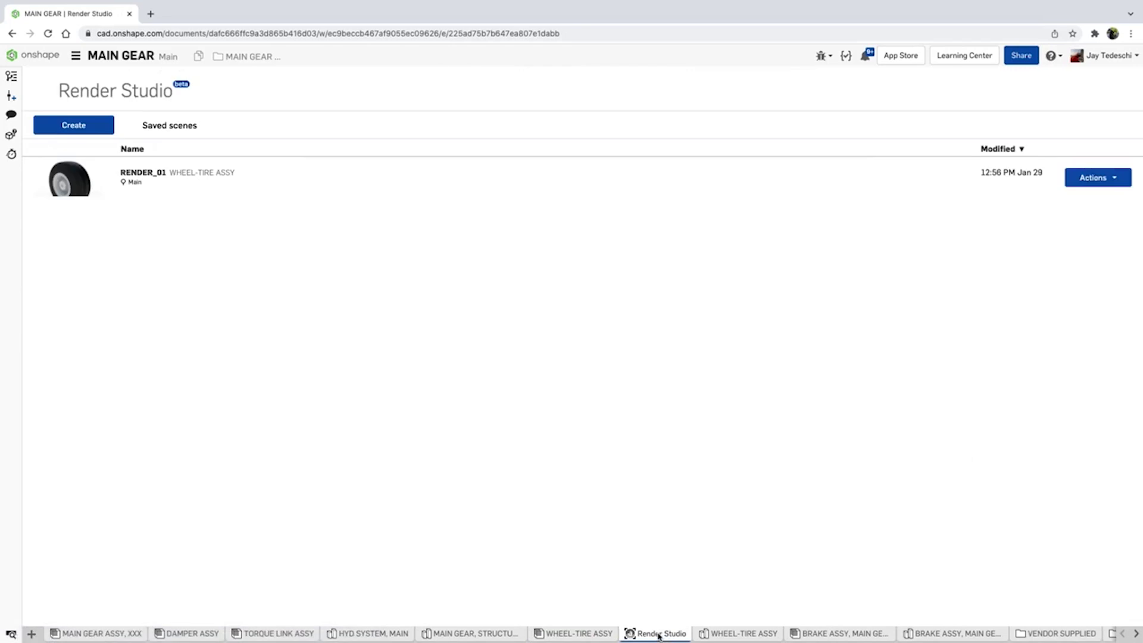
click(1098, 178)
click(1100, 215)
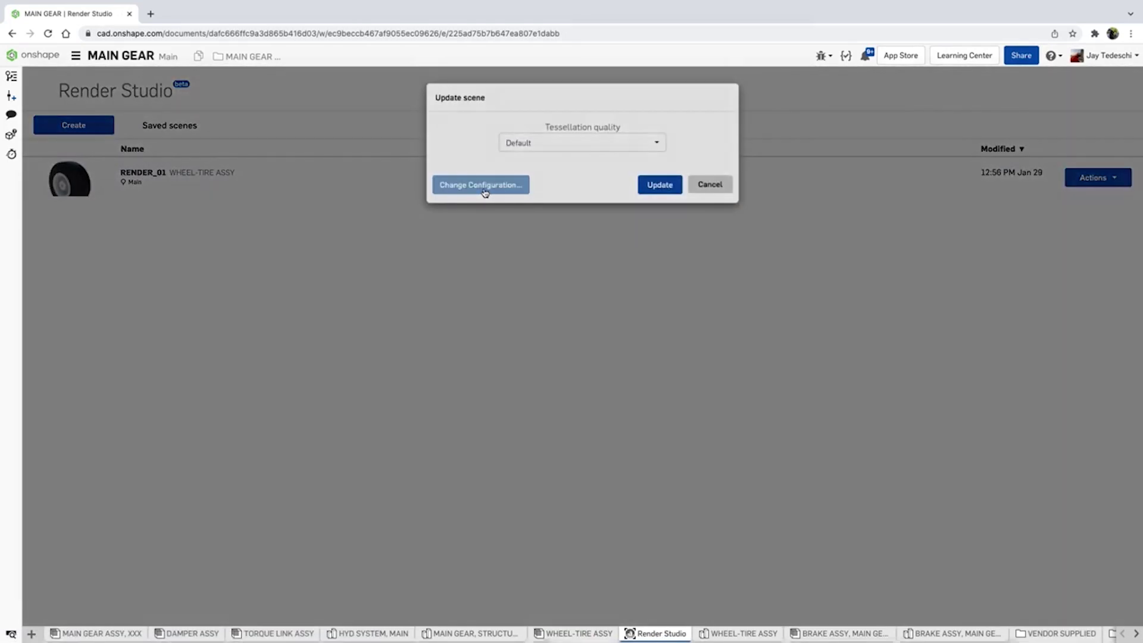
click(483, 186)
click(147, 156)
click(128, 188)
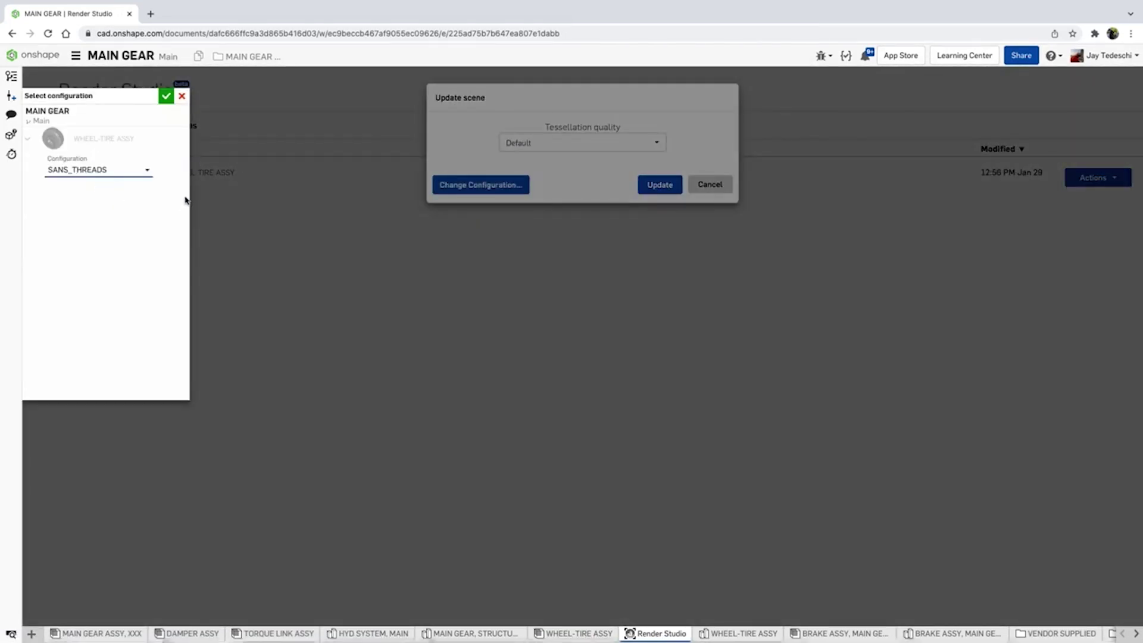
click(166, 96)
Set the scene update's tessellation quality to Fine and run the update.
click(635, 142)
click(526, 207)
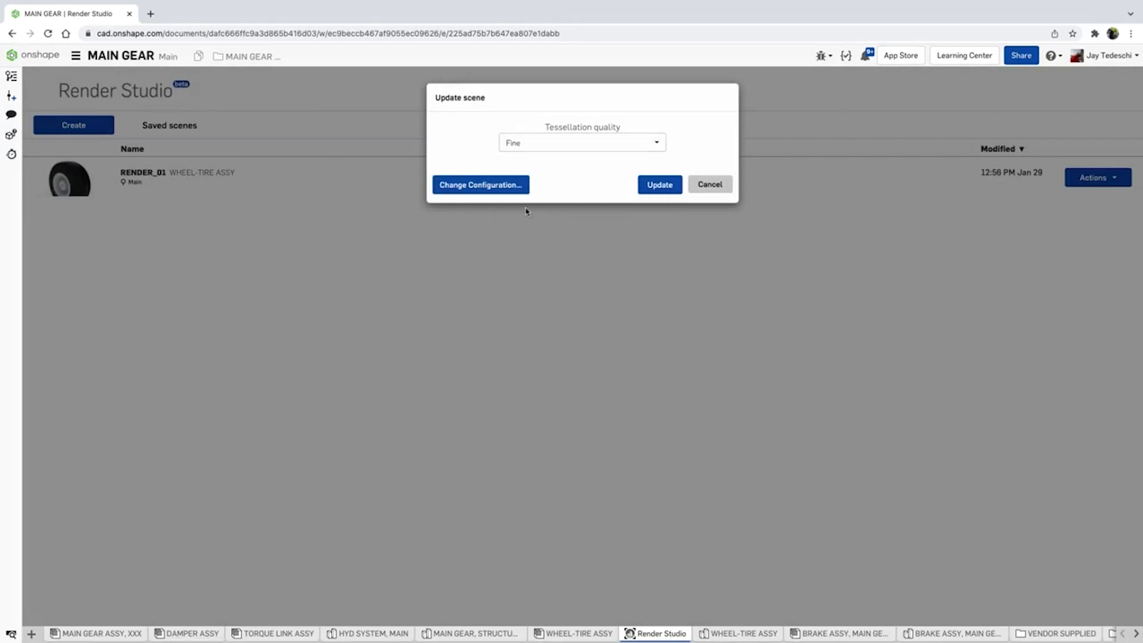
click(660, 185)
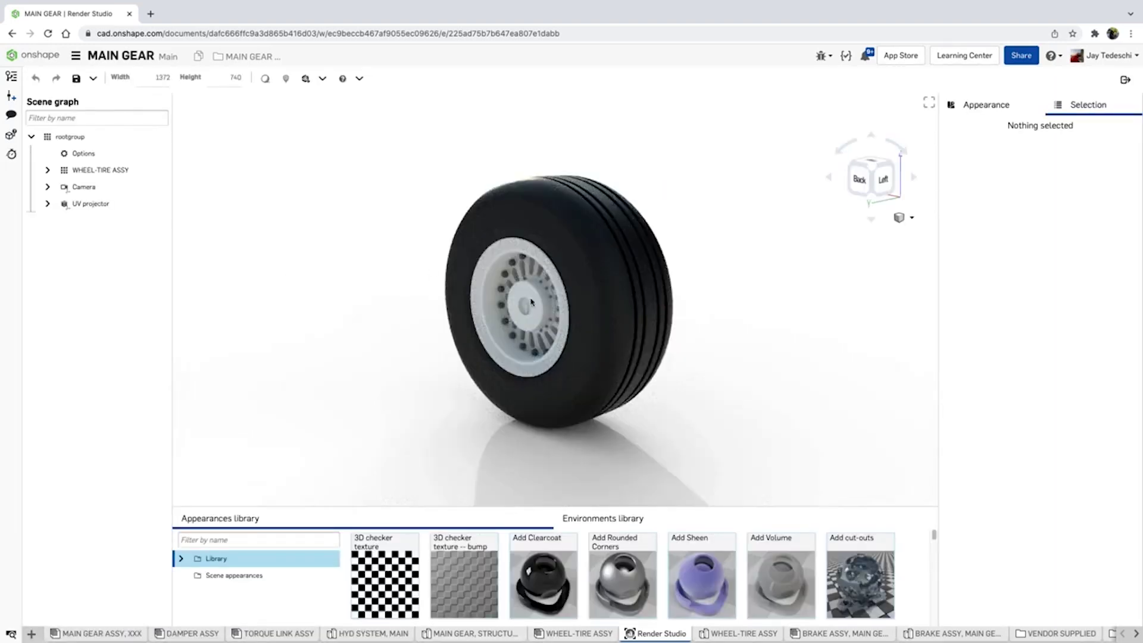
Find Bare Metal in the appearances library with the search text "bare" and apply it to the 90696A133 fasteners on the wheel.
scroll(531, 301, up, 5)
click(513, 225)
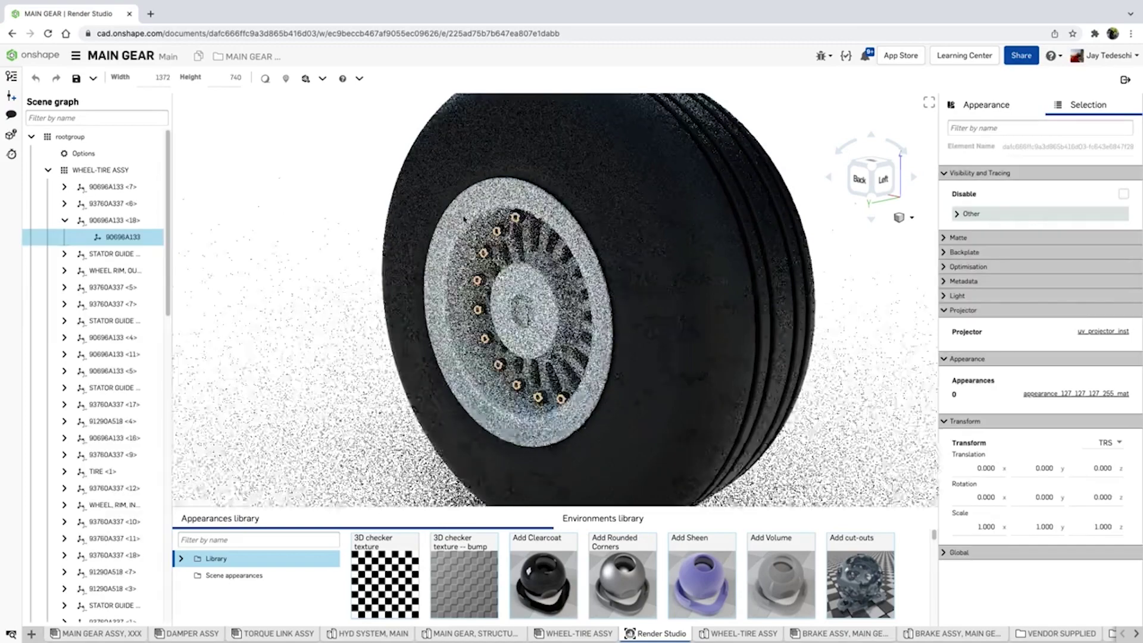
click(241, 539)
text(bare)
click(395, 589)
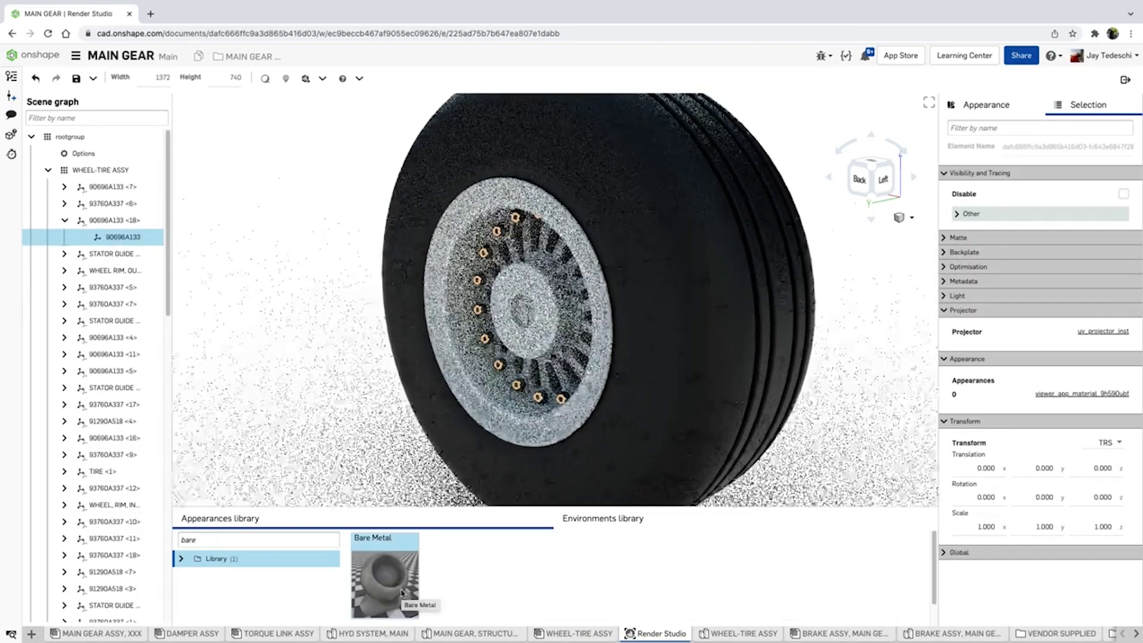
scroll(481, 307, up, 5)
click(244, 251)
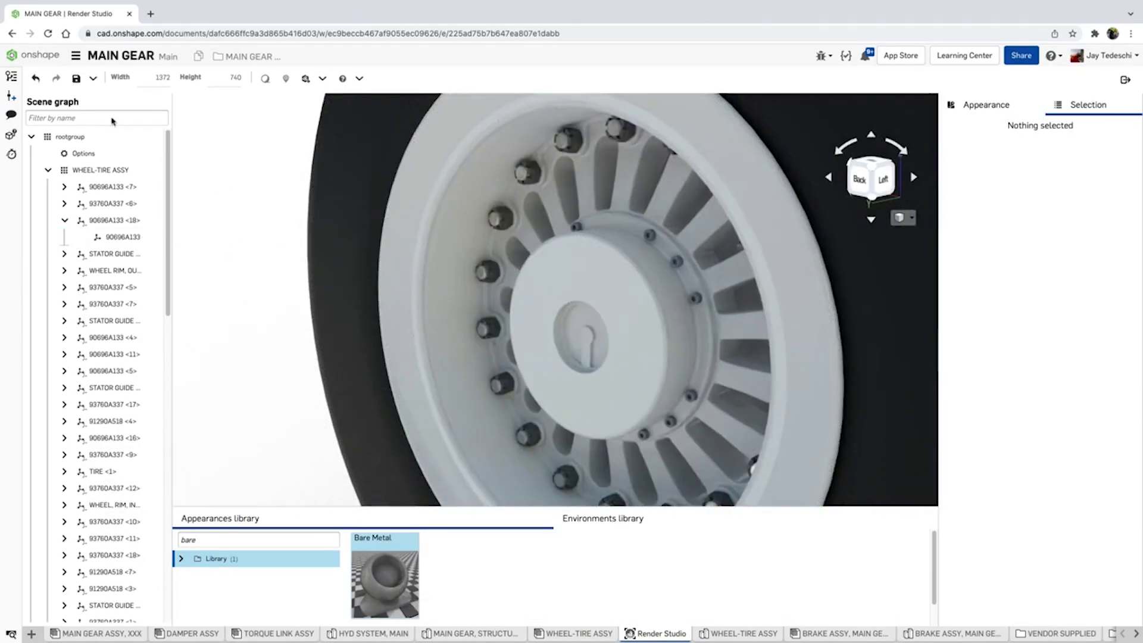
Filter the scene graph by "937" and apply Bare Metal to all the 93760A337 fasteners.
text(937)
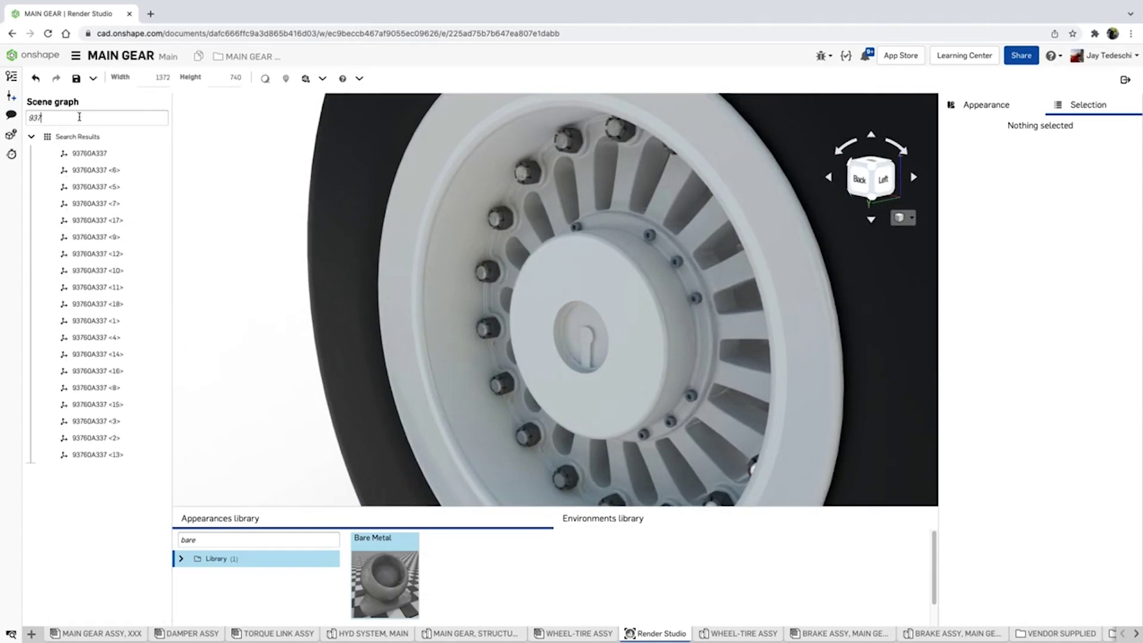
click(95, 154)
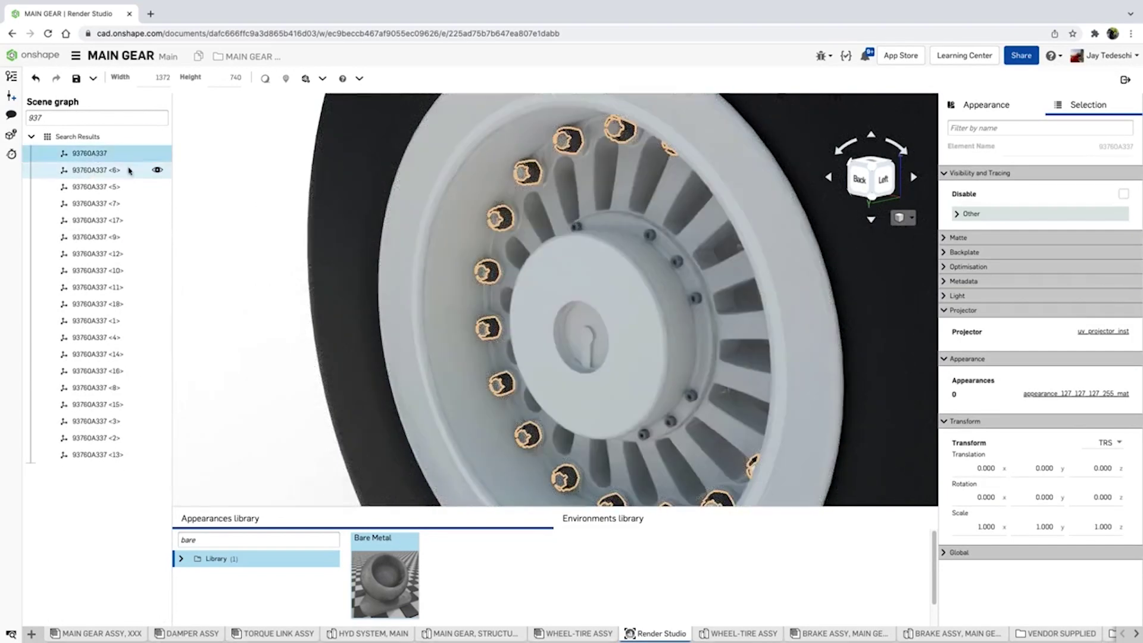
click(397, 590)
click(397, 589)
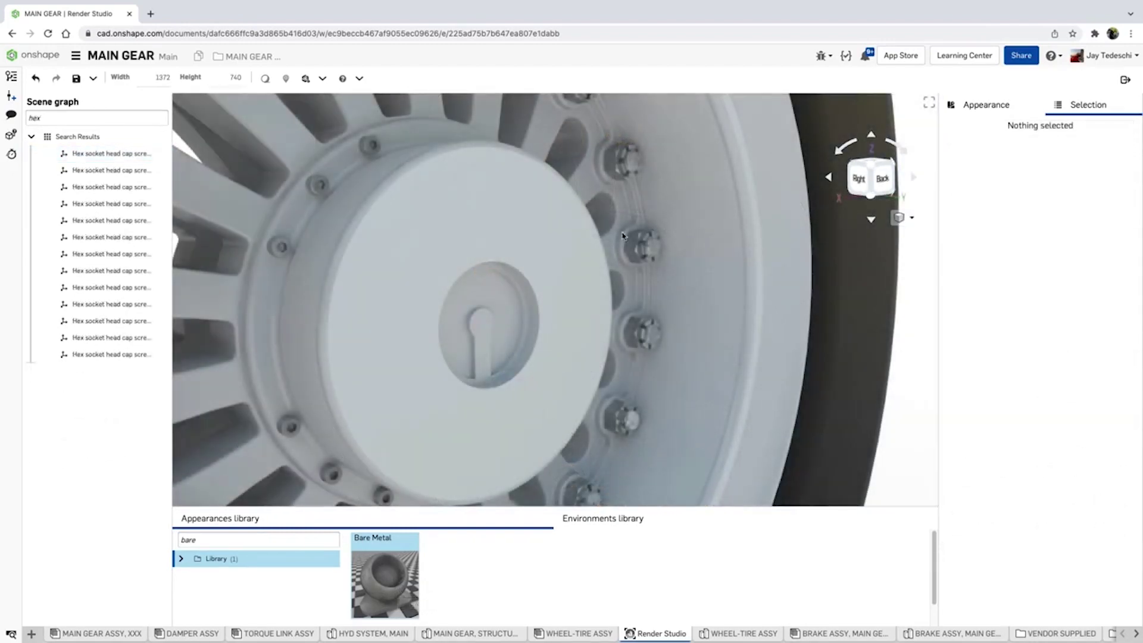
Open the scene's ground shadows and background settings.
click(266, 80)
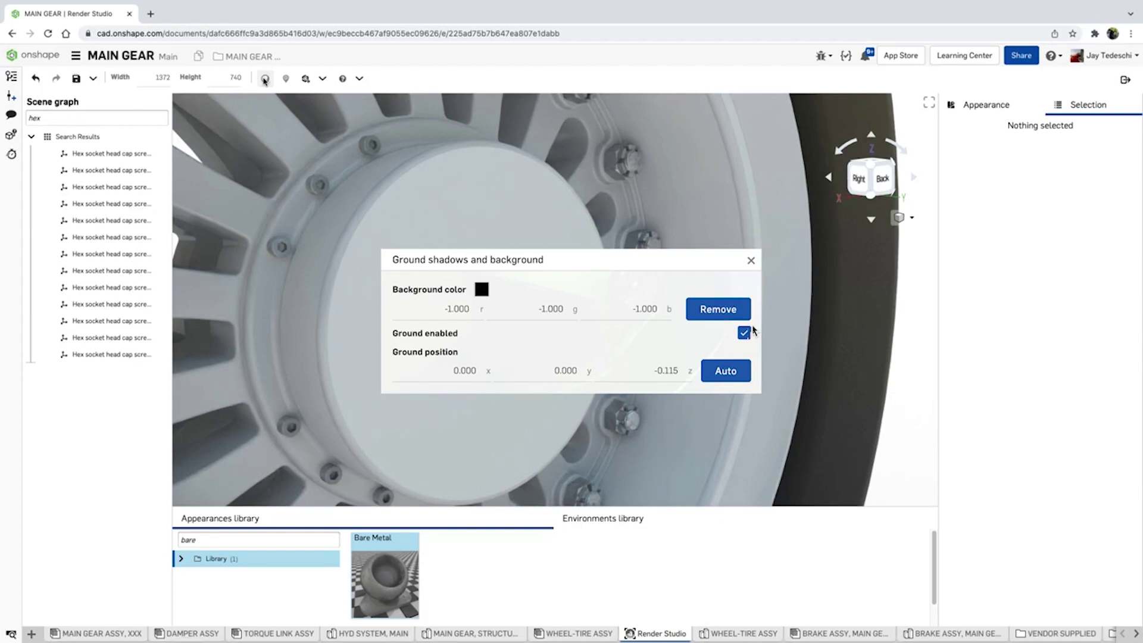
click(265, 79)
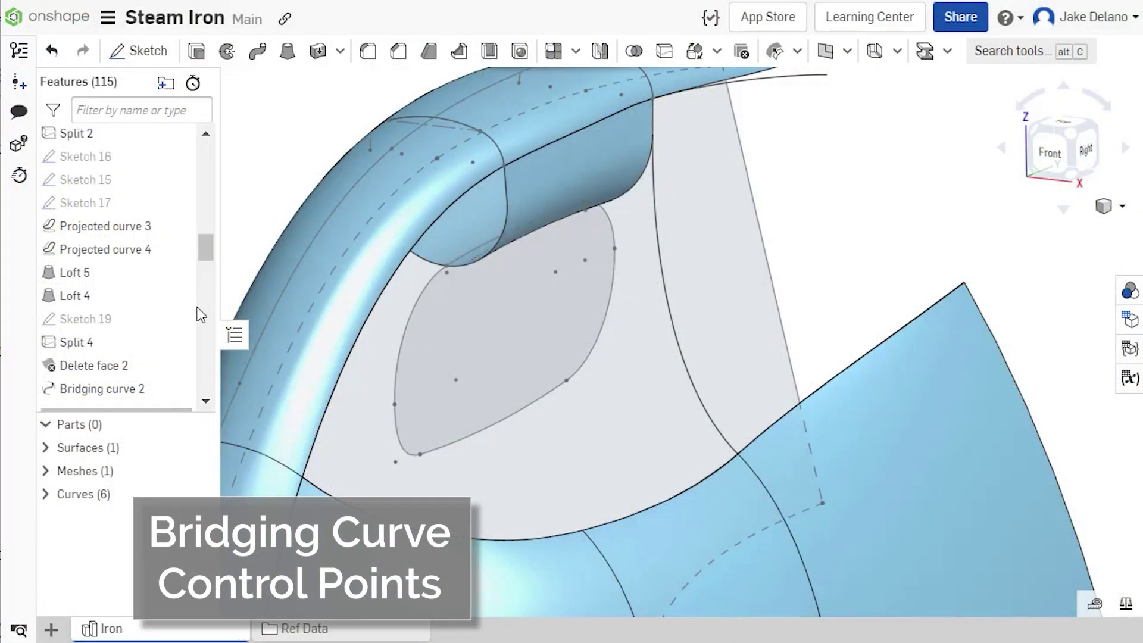
Open Bridging curve 2 of the steam iron for editing and set its magnitude to about 1.36 and bias to about 0.567.
double_click(163, 389)
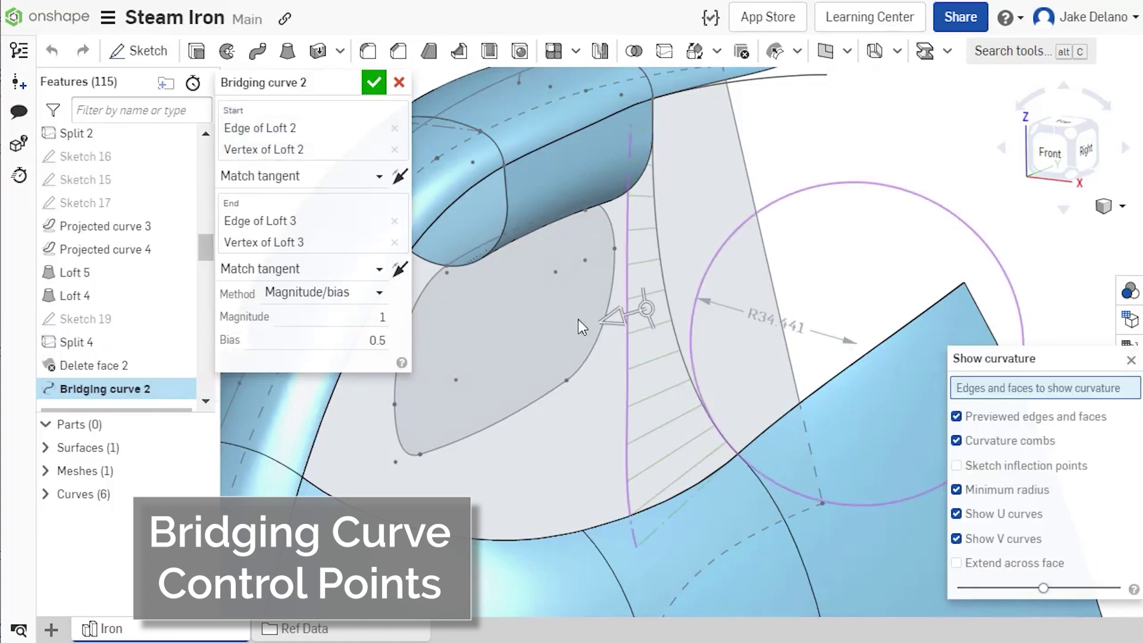
drag(650, 309, 607, 319)
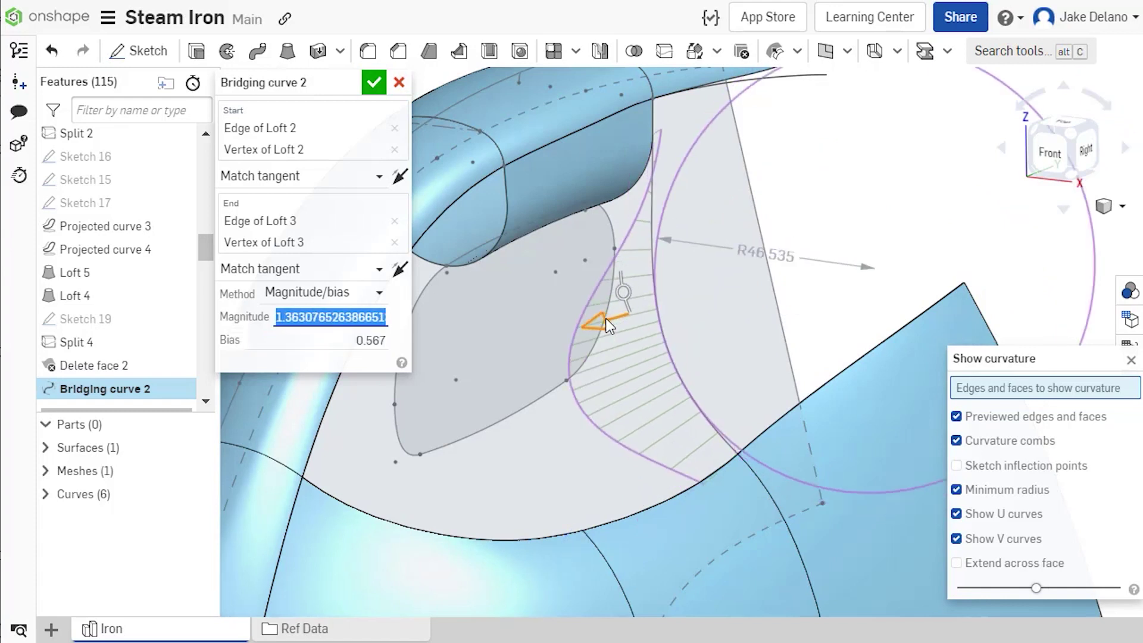
Change the bridging curve's method to Control points, with an end magnitude of about 0.805 and a start magnitude of about 1.25.
click(355, 291)
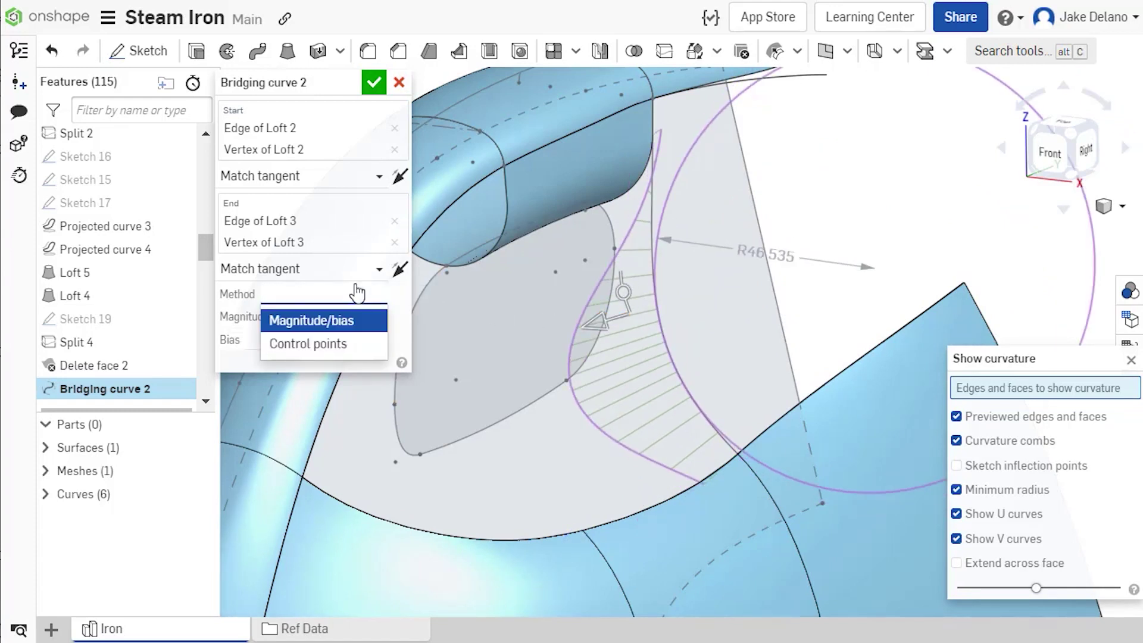
click(348, 345)
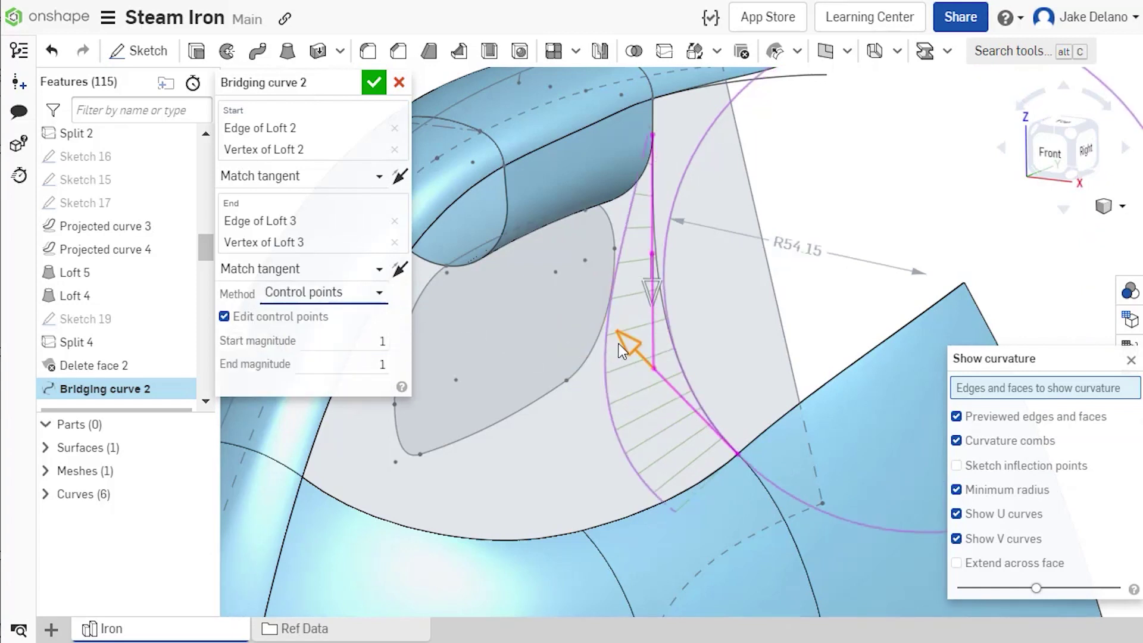
drag(618, 343, 637, 358)
drag(649, 298, 650, 322)
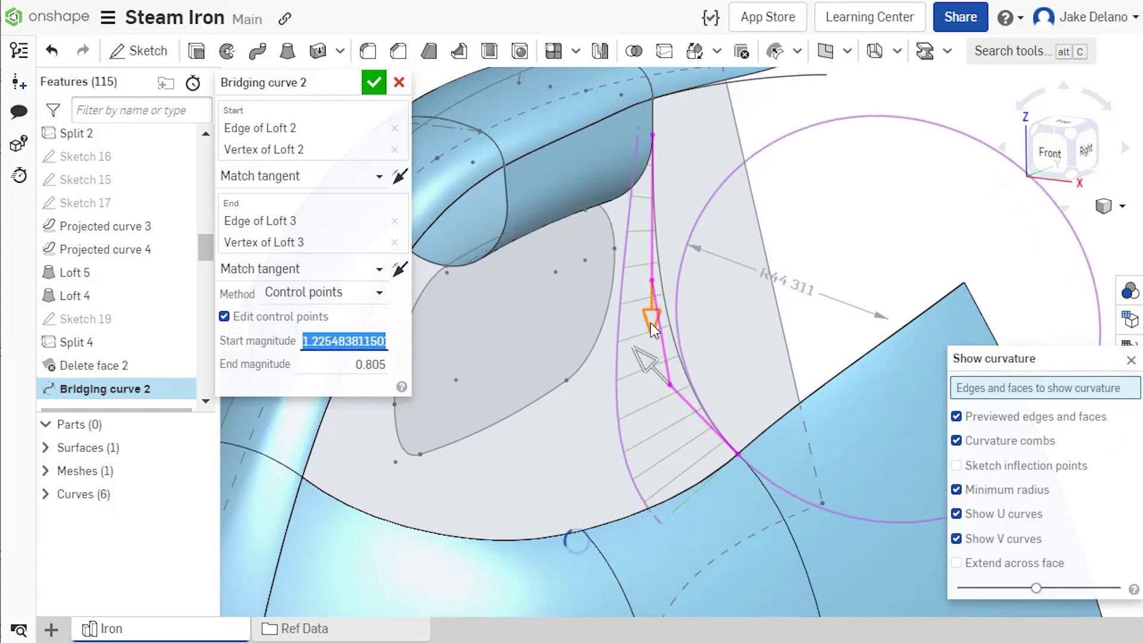
Set the bridging curve's start and end to Match curvature and reduce the end curvature offset to about 0.88.
click(366, 176)
click(338, 250)
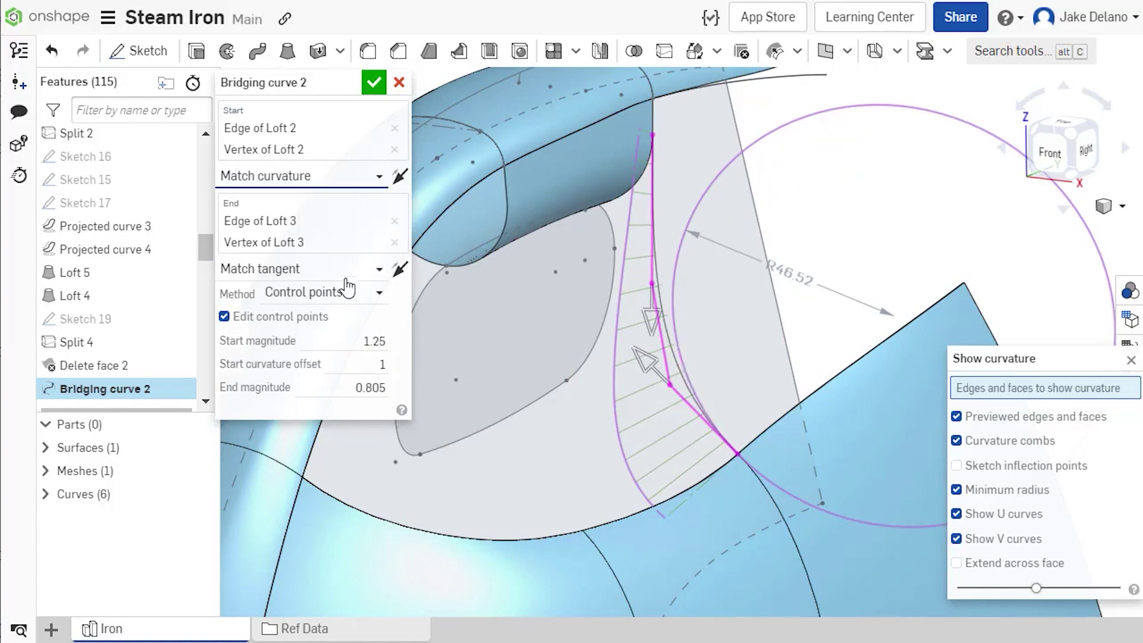
click(353, 271)
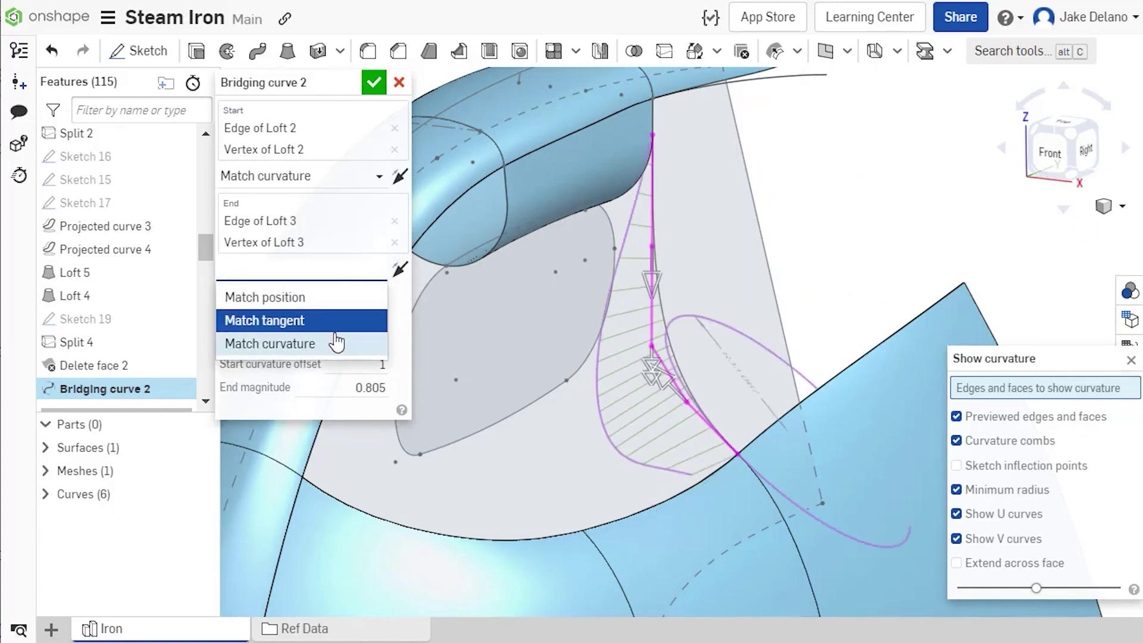
click(341, 344)
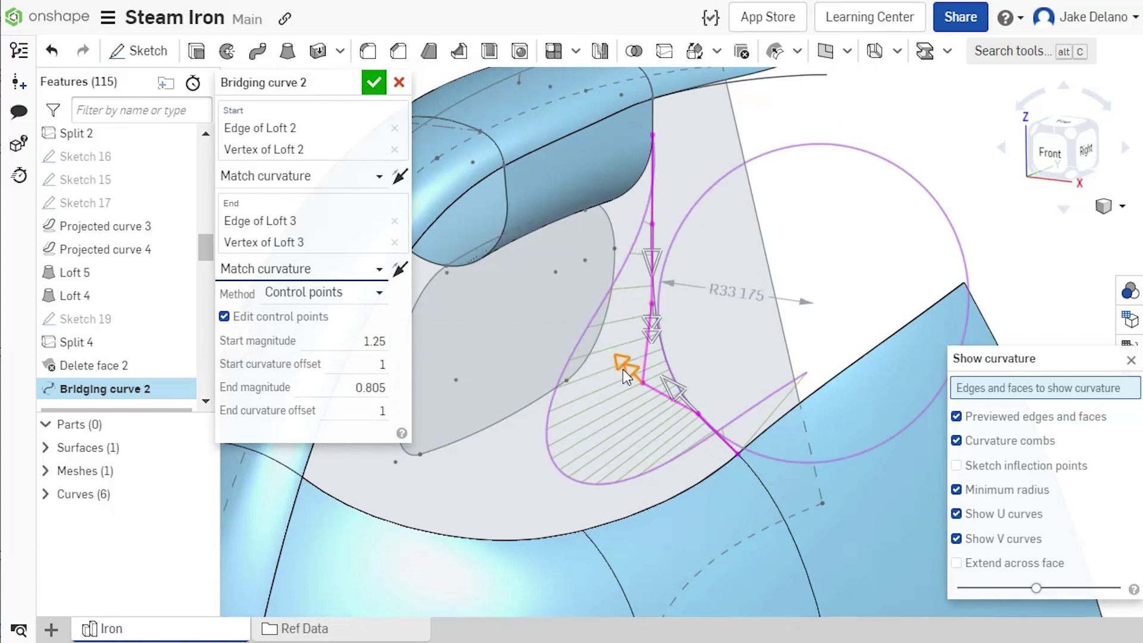
drag(624, 371, 630, 373)
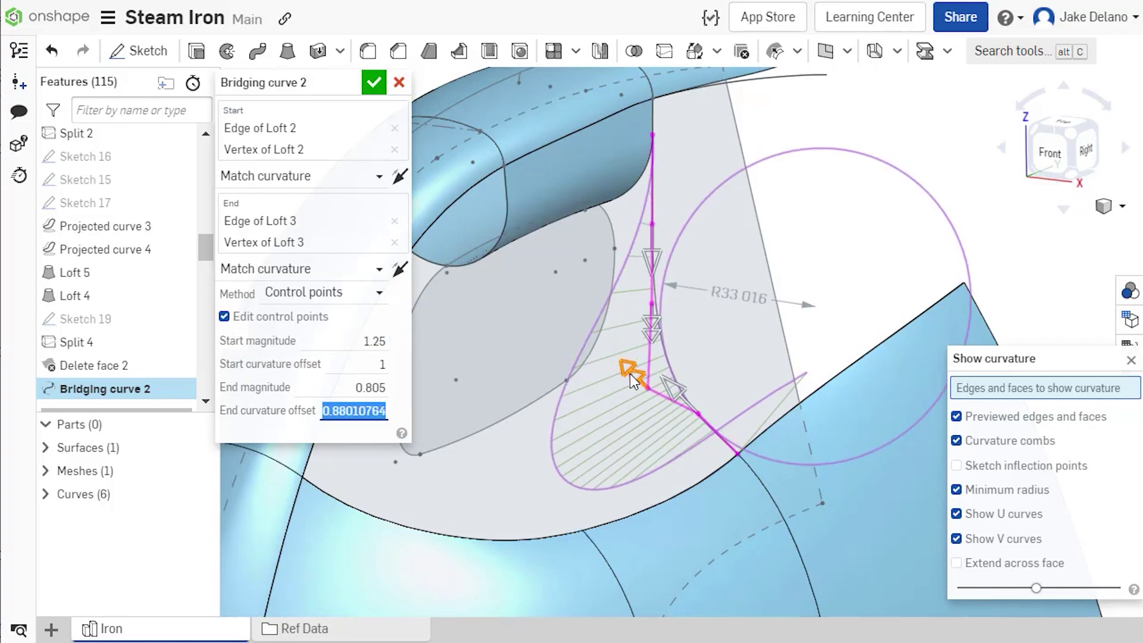
Reduce the bridging curve's start curvature offset by moving its control point toward the start vertex.
drag(648, 332, 653, 306)
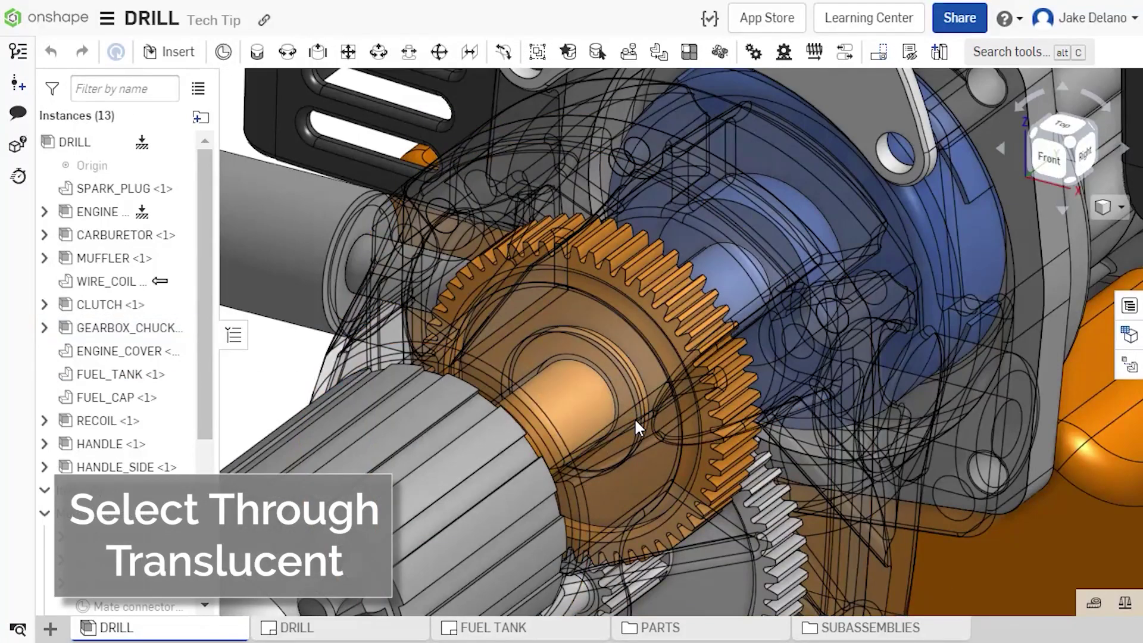
In the drill assembly, select the orange gear's inner circular edge and a tooth edge through the translucent housing, and clear the selection.
click(629, 306)
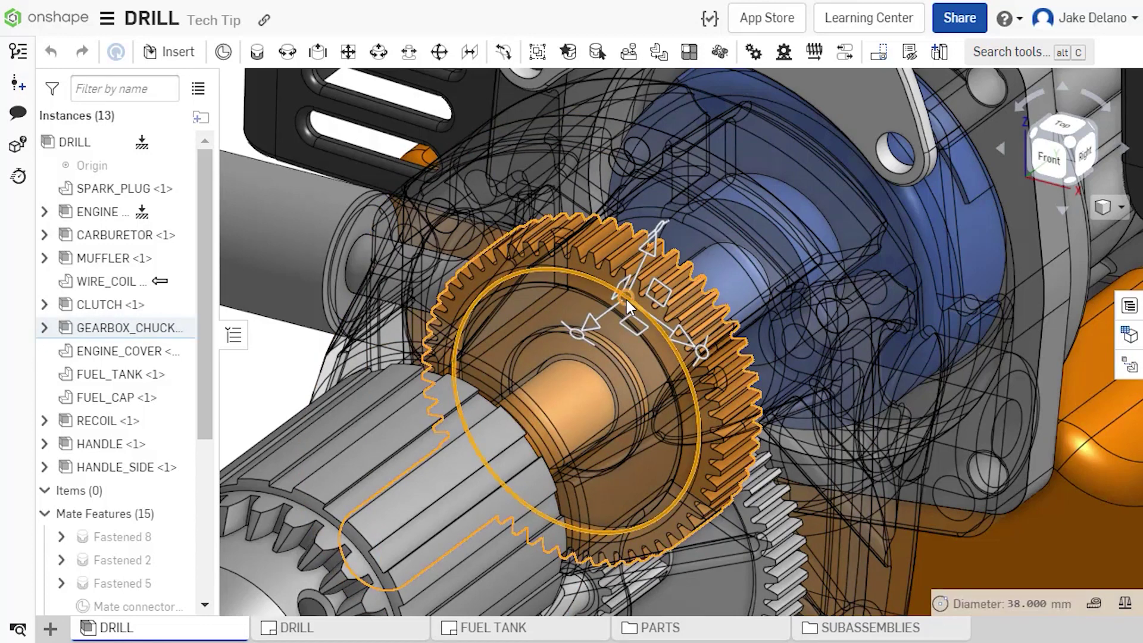
click(625, 298)
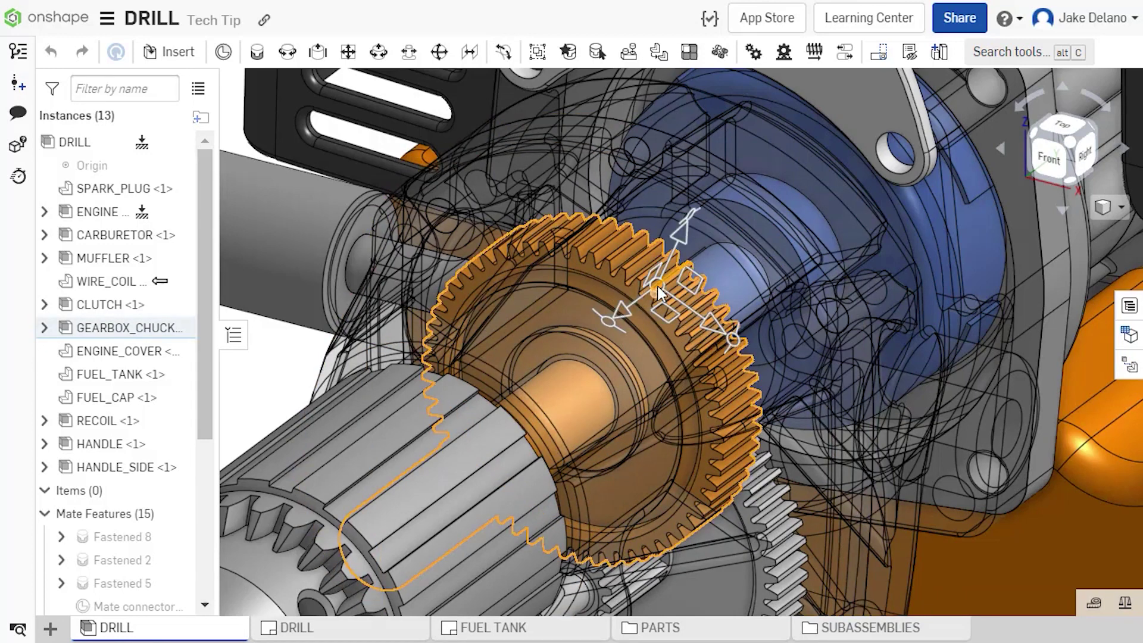
click(657, 289)
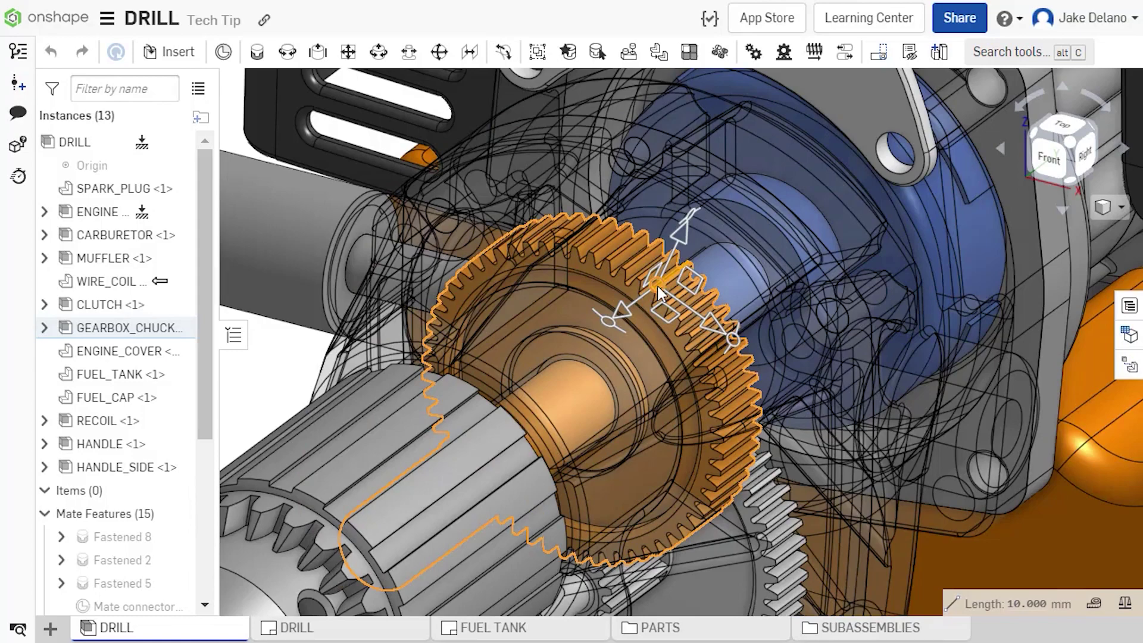
key(Escape)
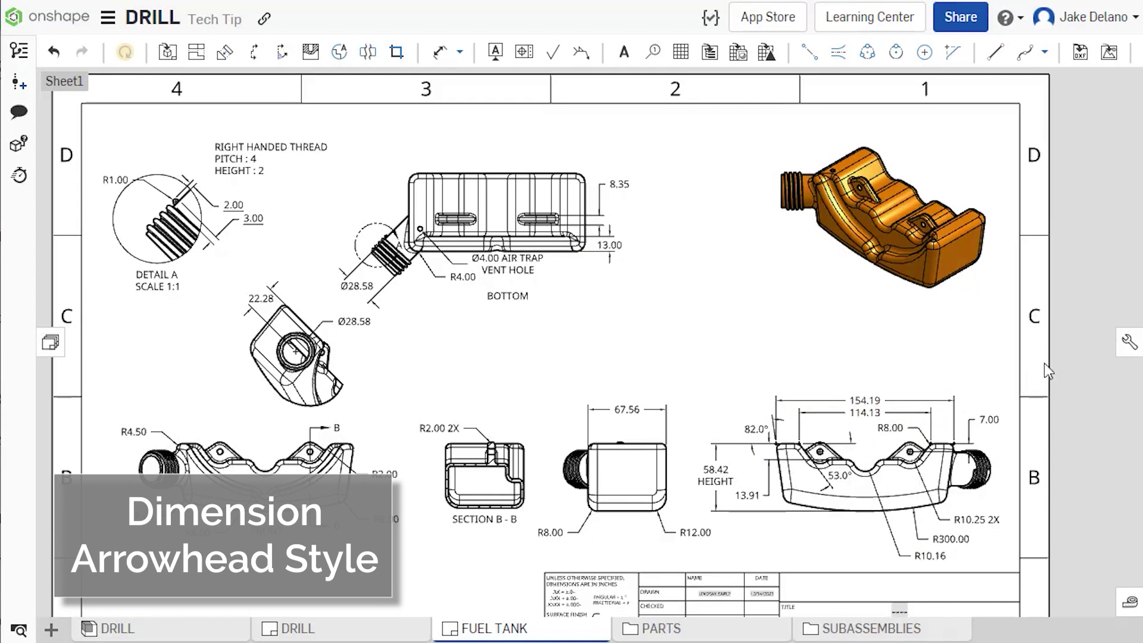
Set the fuel tank drawing's arrowhead style for all dimensions to the filled dot.
click(1129, 342)
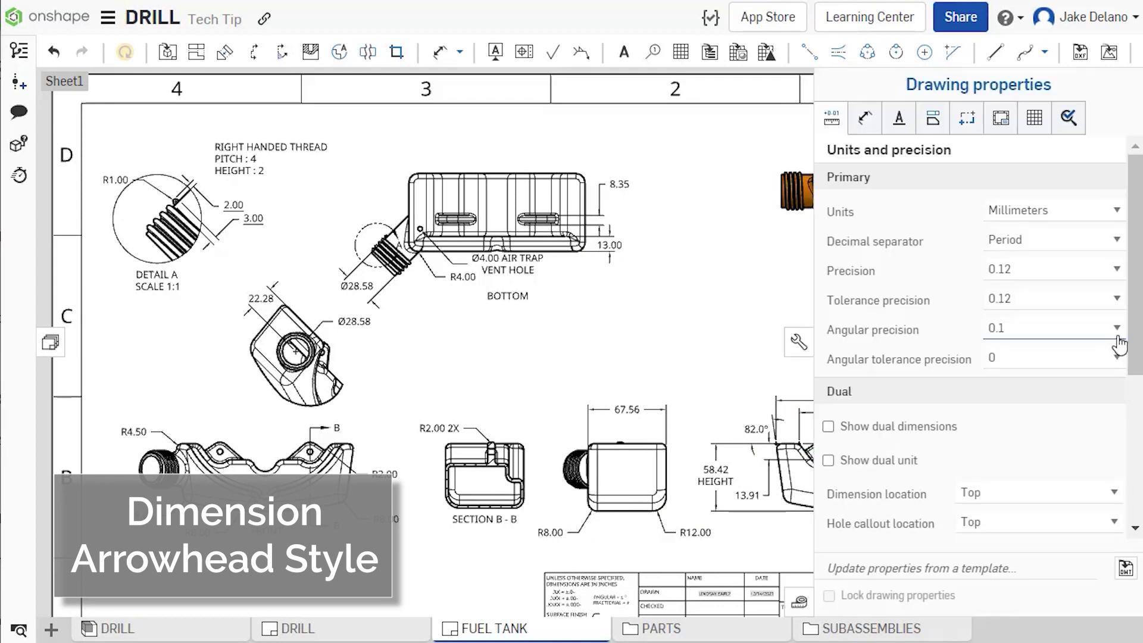
click(865, 118)
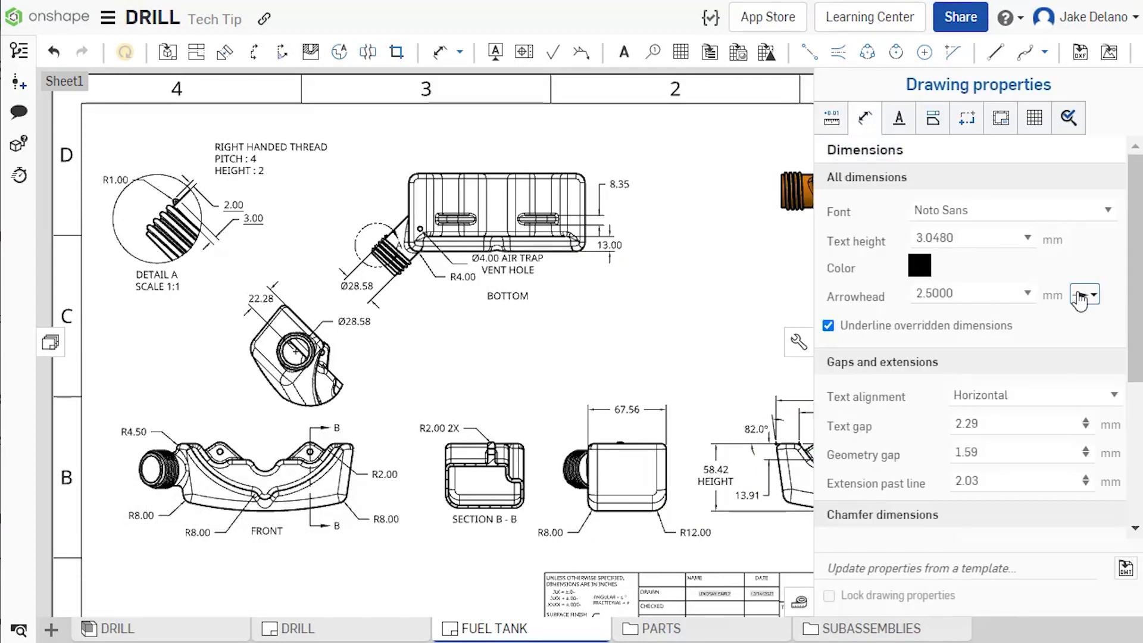
click(1083, 294)
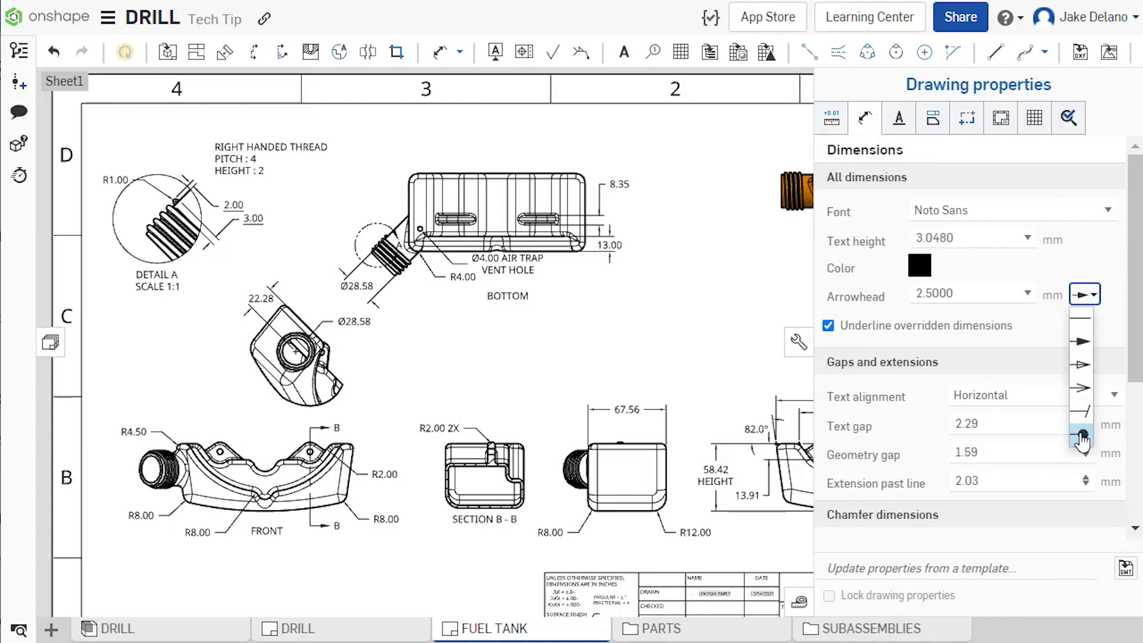
click(1082, 434)
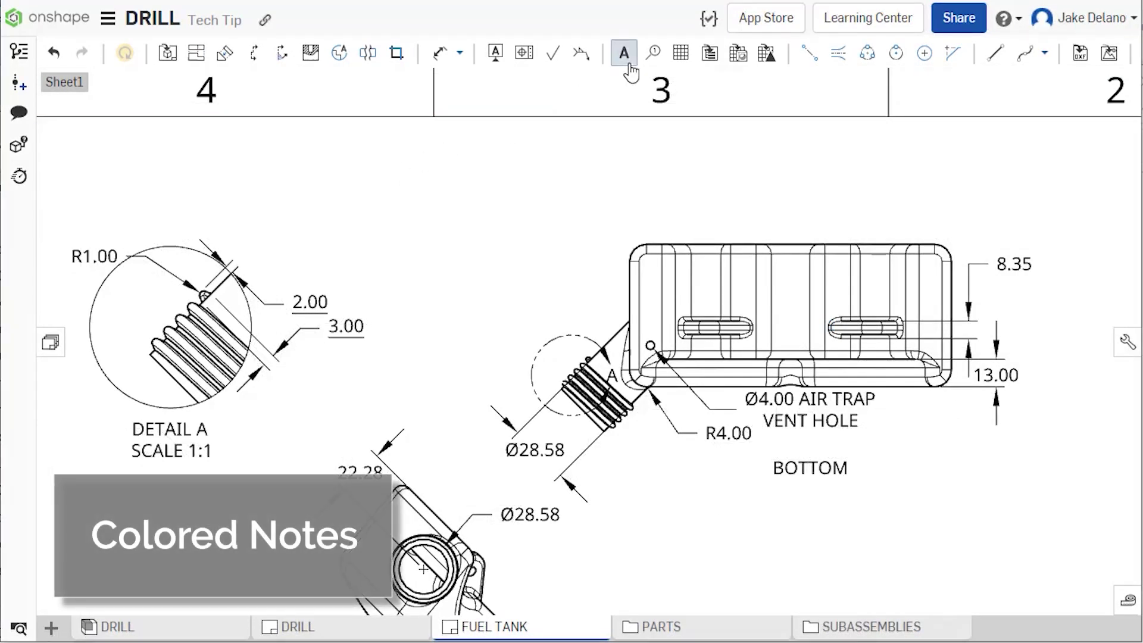
Add a three-line note between Detail A and the bottom view reading "RIGHT HANDED THREAD", "PITCH : 4" and "HEIGHT : 2".
click(628, 63)
click(348, 195)
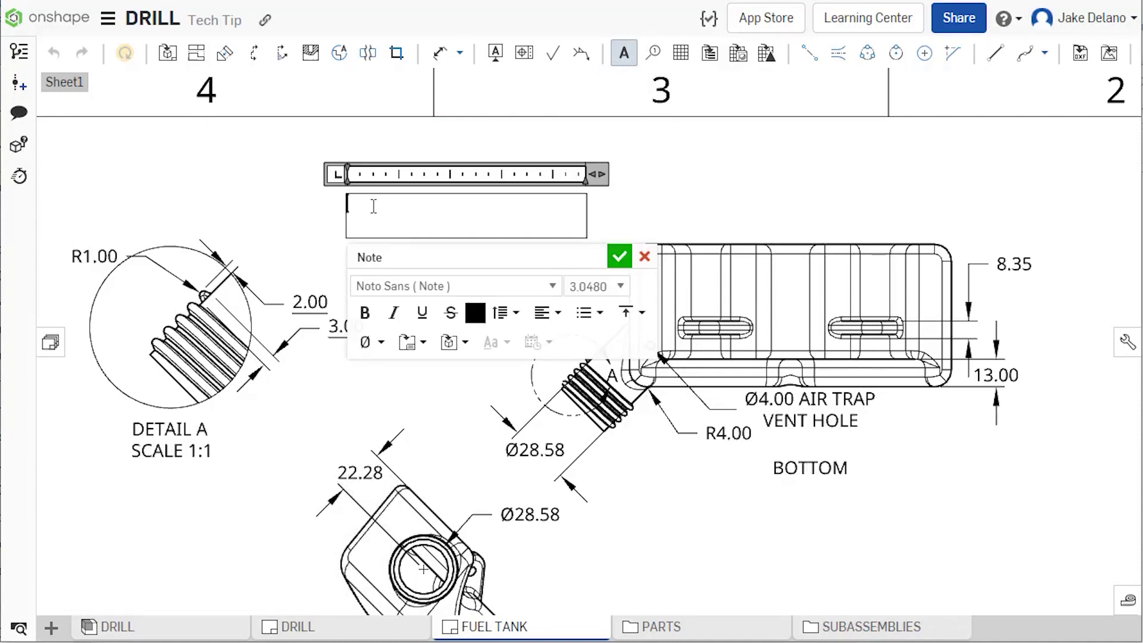
text(RIGHT HANDED THREAD)
key(Return)
text(PITCH : 4)
key(Return)
text(HEIGHT : 2)
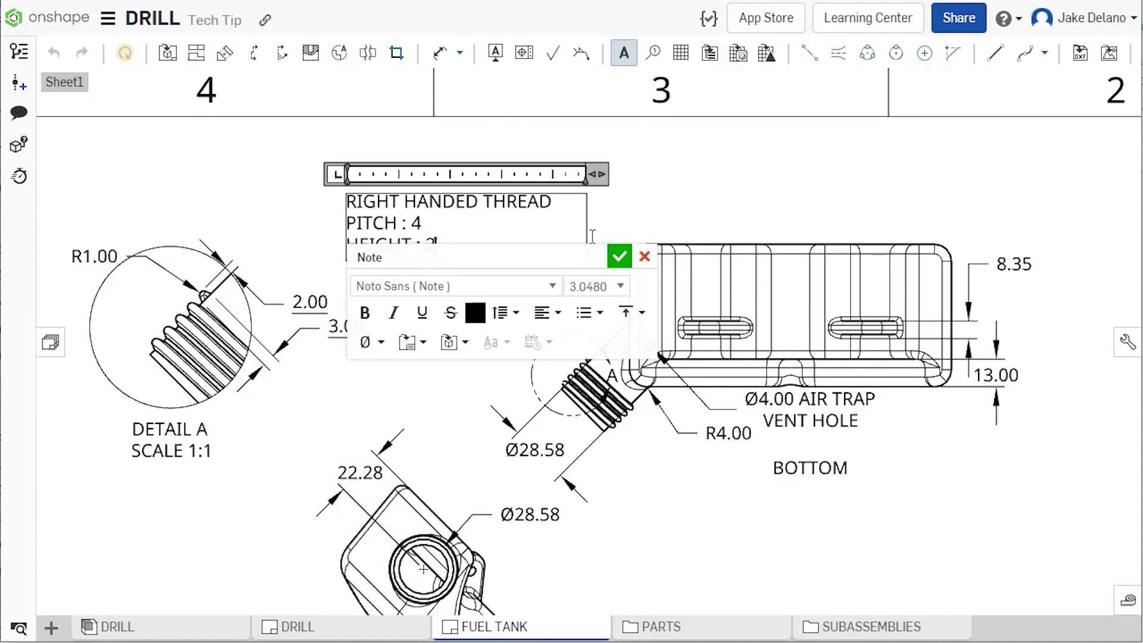
click(618, 257)
key(Escape)
Reopen the thread note and color all of its text red.
click(435, 246)
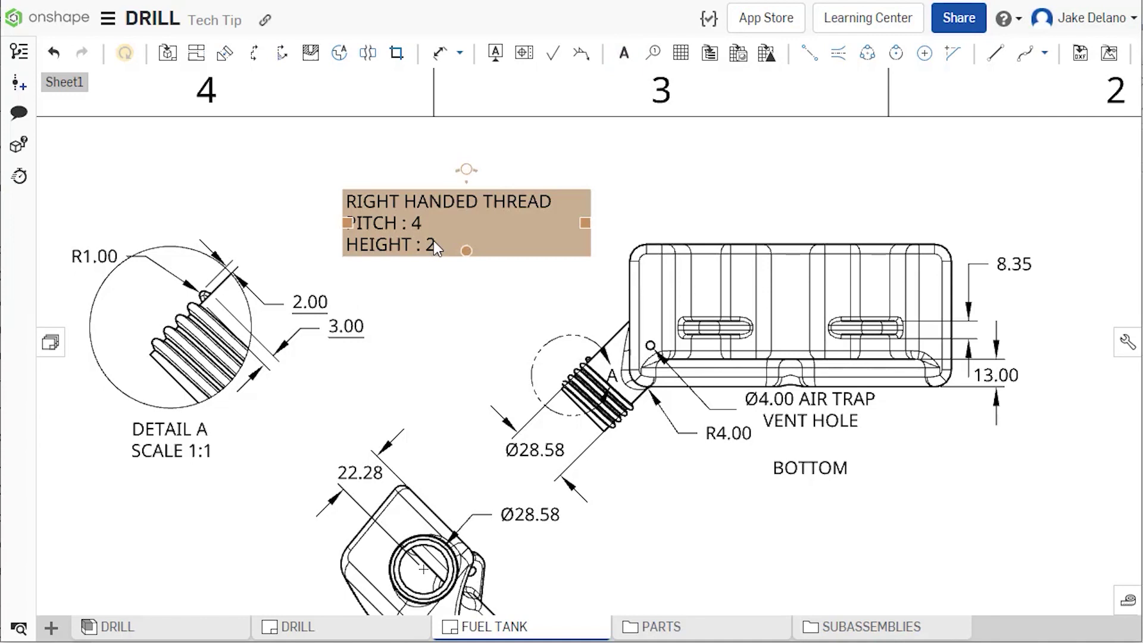
double_click(433, 245)
drag(435, 246, 345, 200)
click(474, 326)
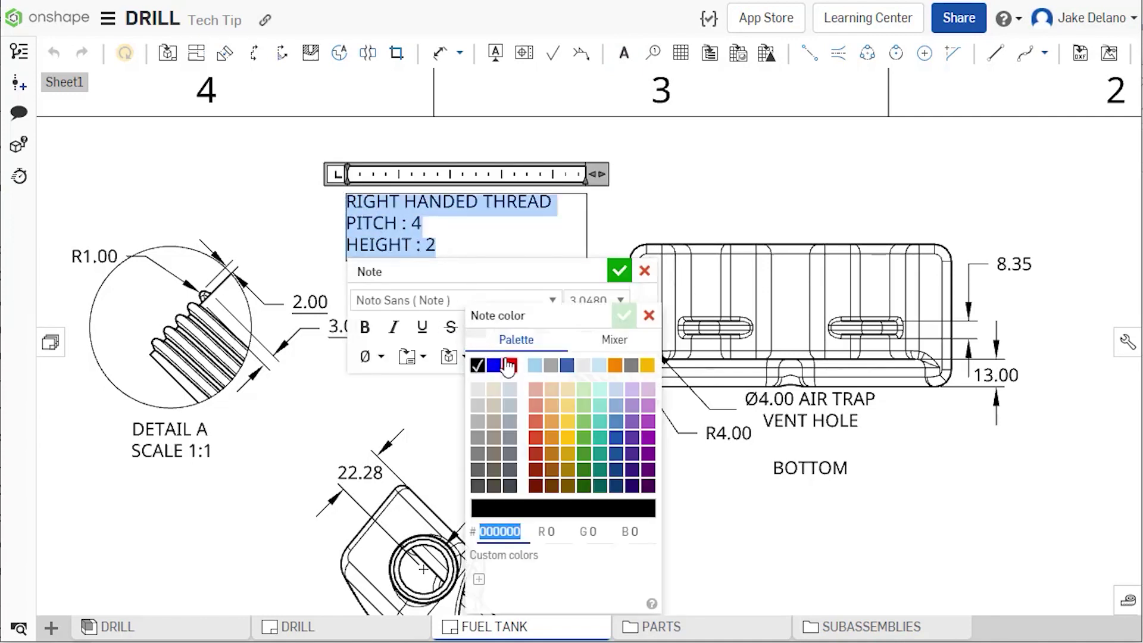
click(509, 365)
click(623, 315)
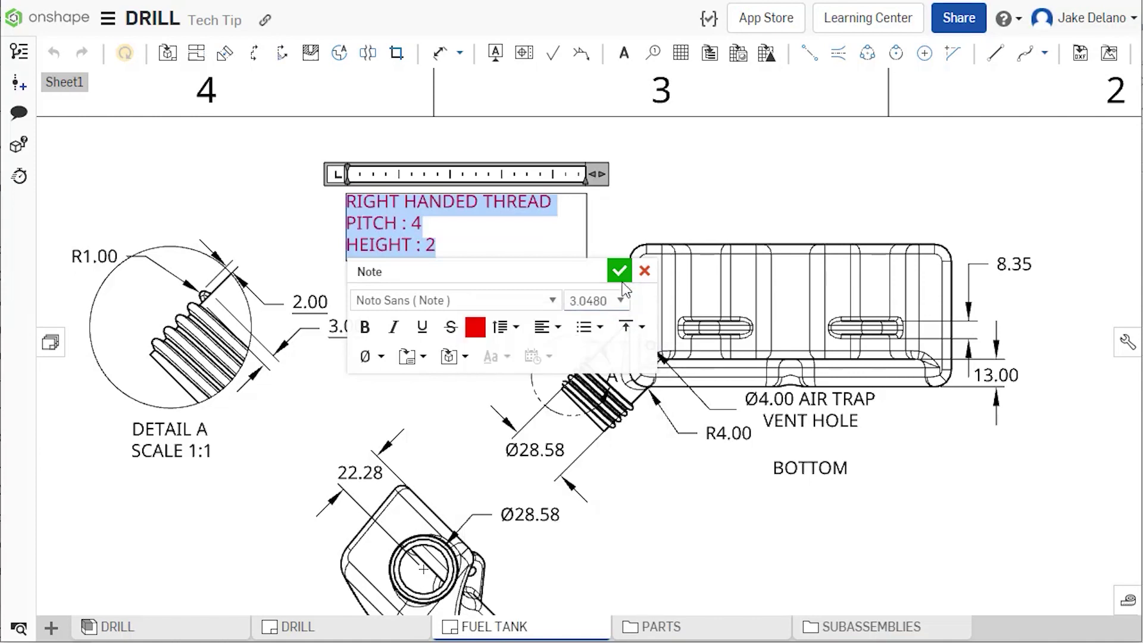